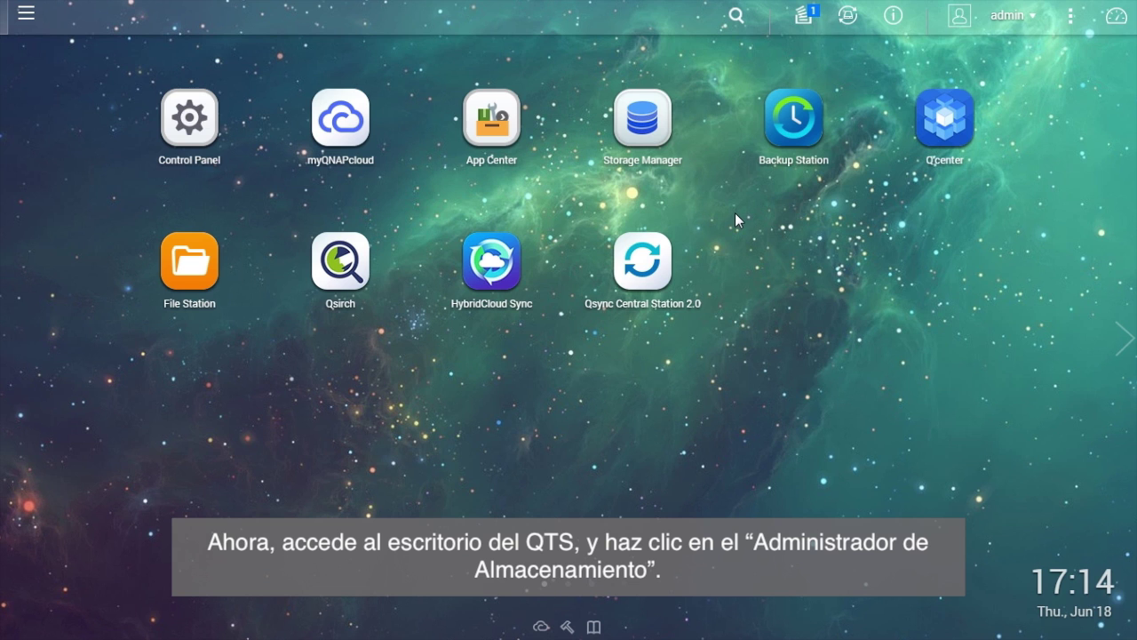
Launch Storage Manager from the QTS desktop.
left_click(656, 138)
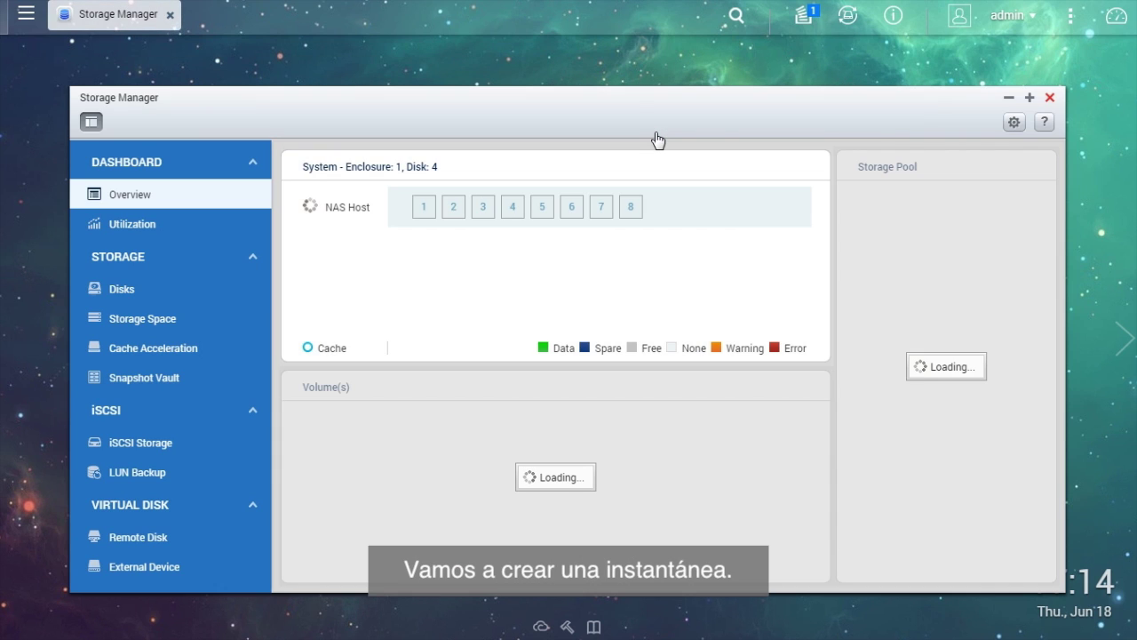
Select the DataVol2 volume under Storage Pool 2 in Storage Space.
left_click(209, 330)
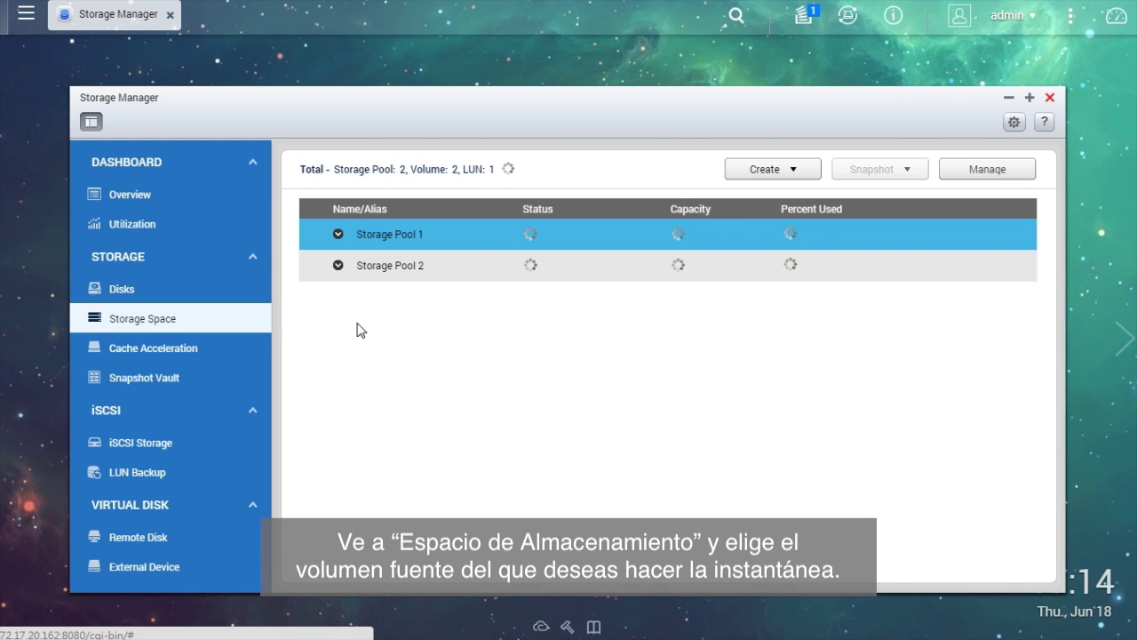
left_click(467, 272)
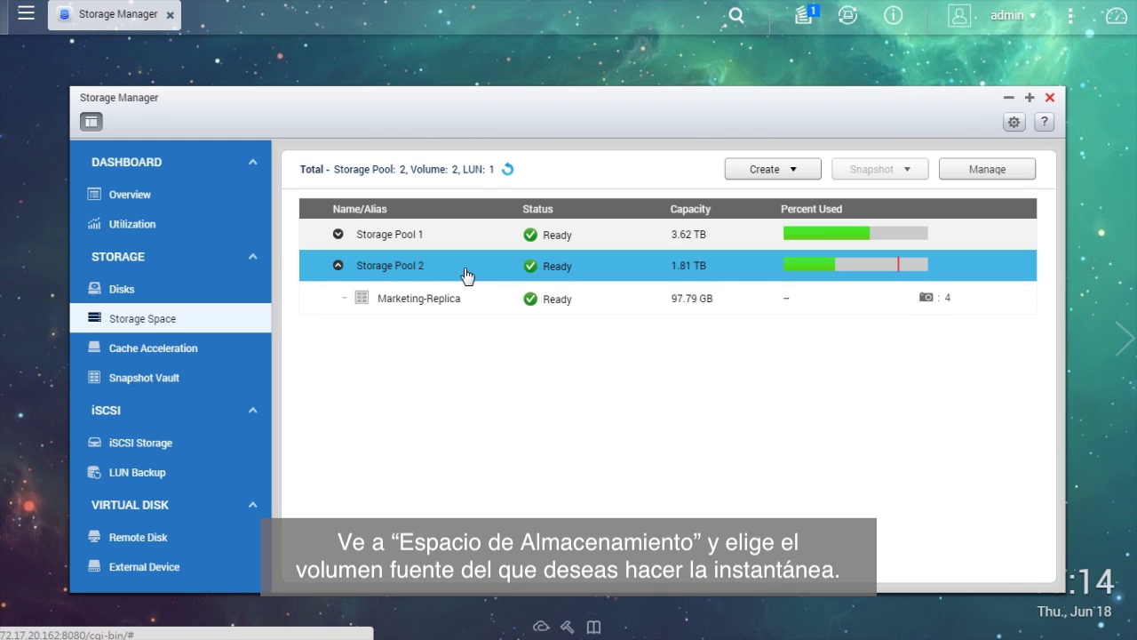
left_click(460, 307)
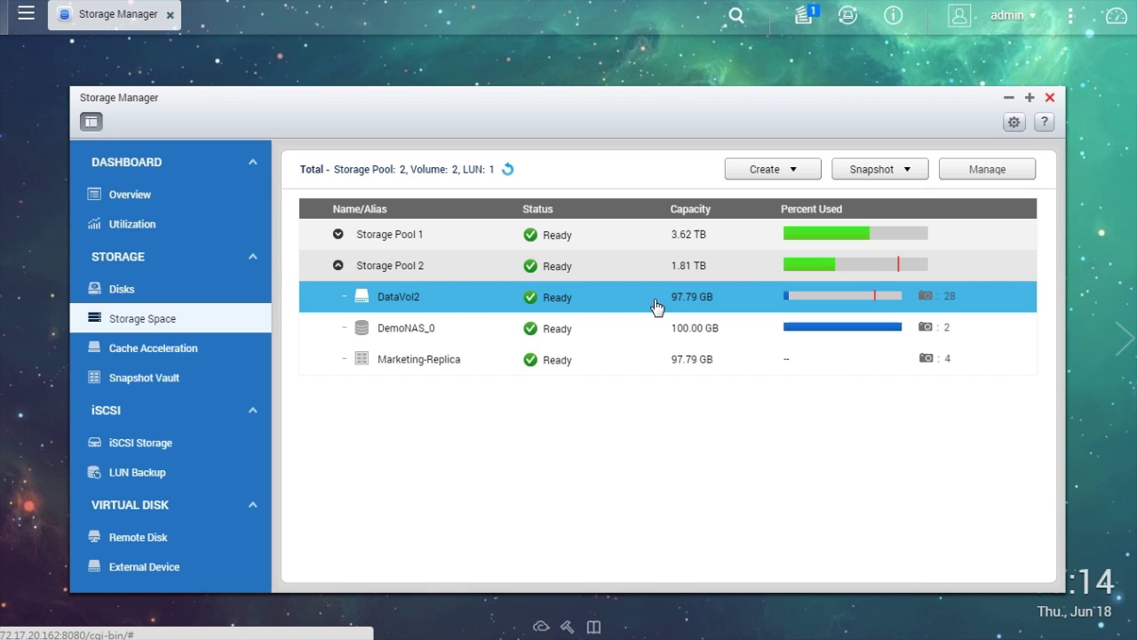
Take snapshot snap6 of DataVol2, kept for 3 days.
left_click(921, 173)
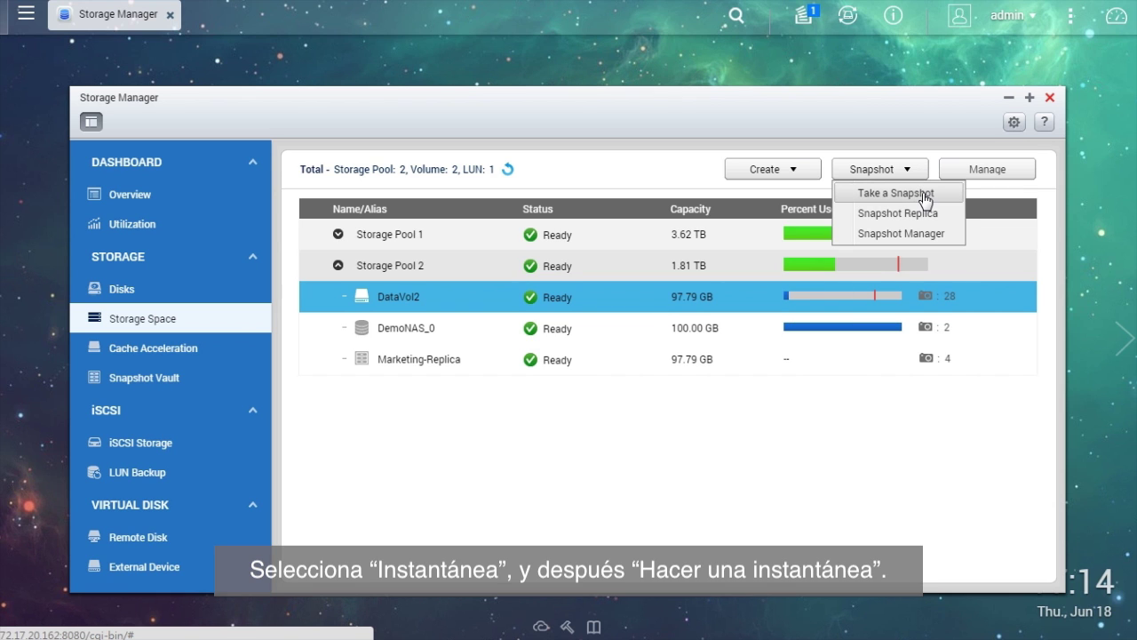
left_click(953, 199)
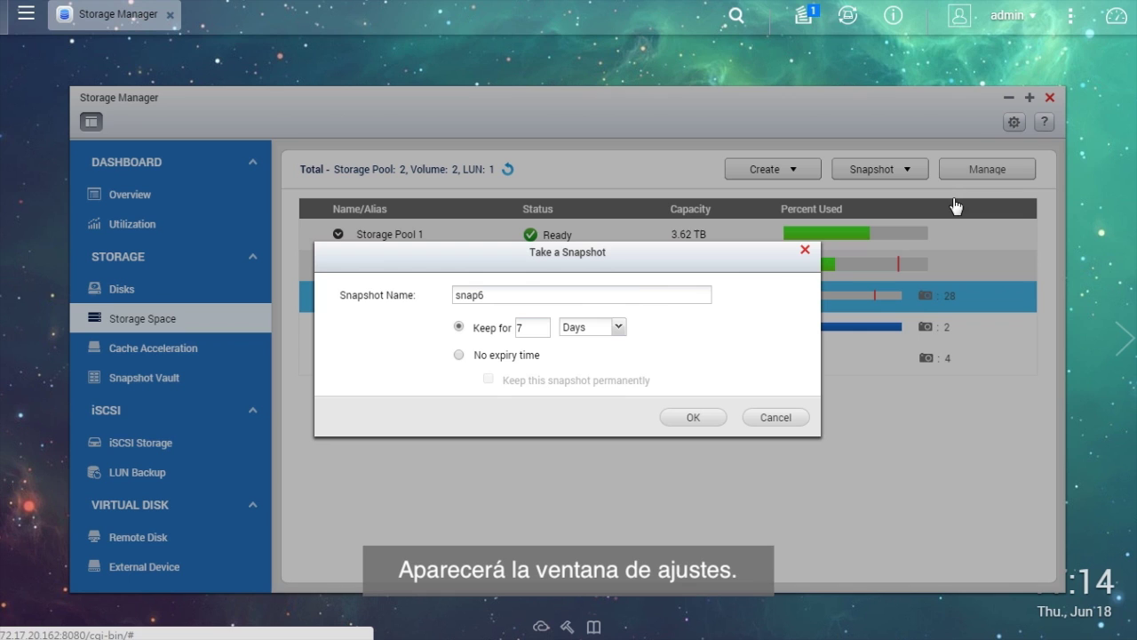
left_click(648, 293)
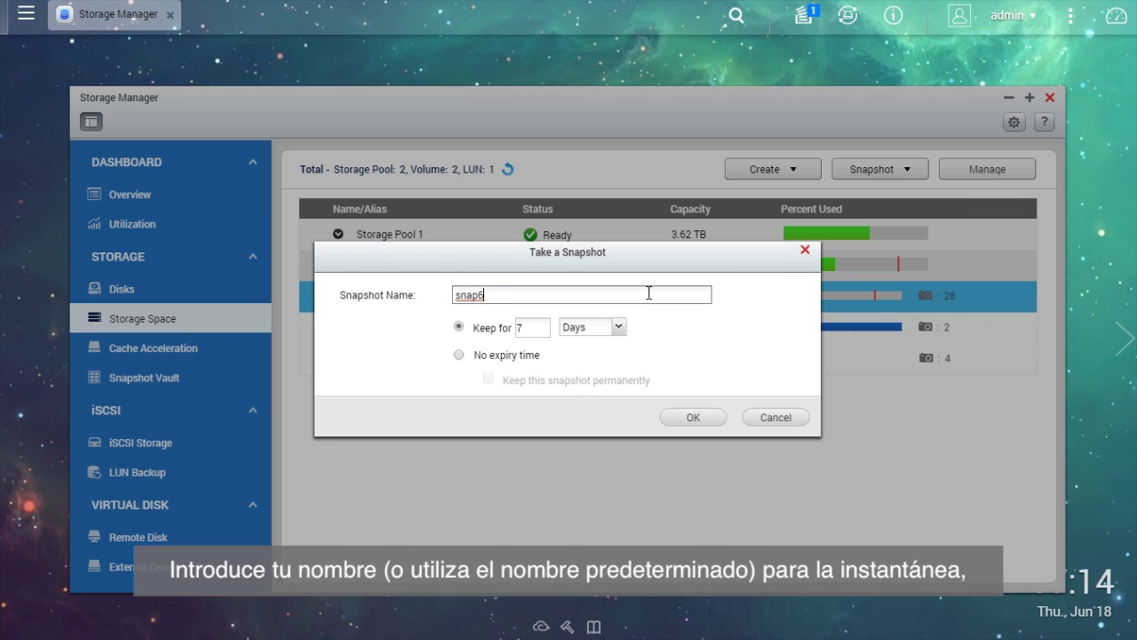
left_click(544, 329)
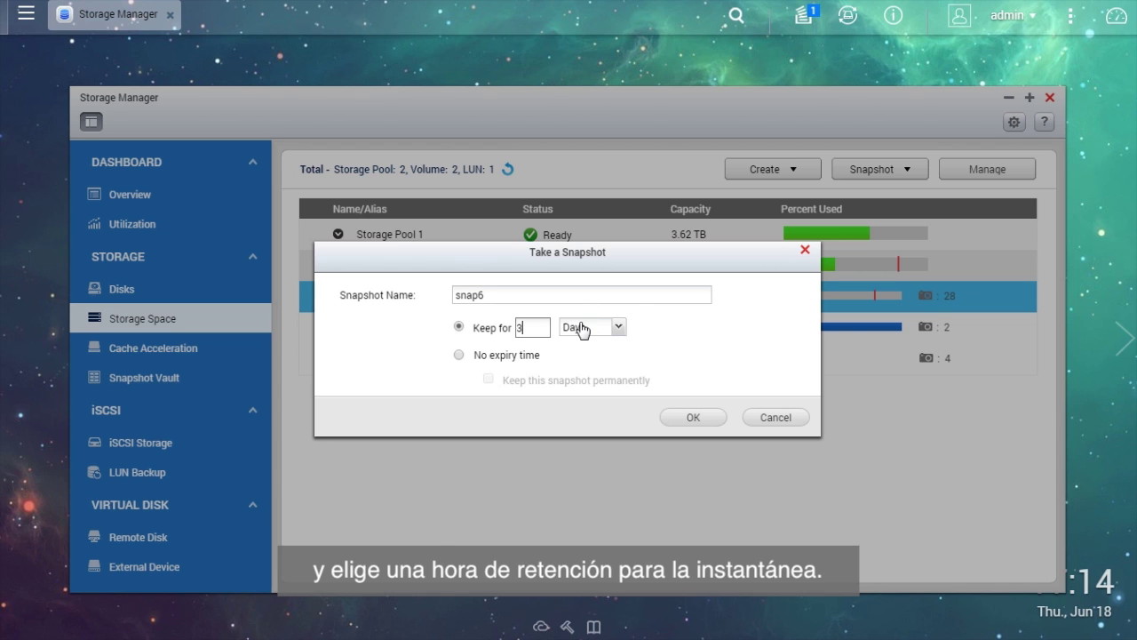
left_click(716, 420)
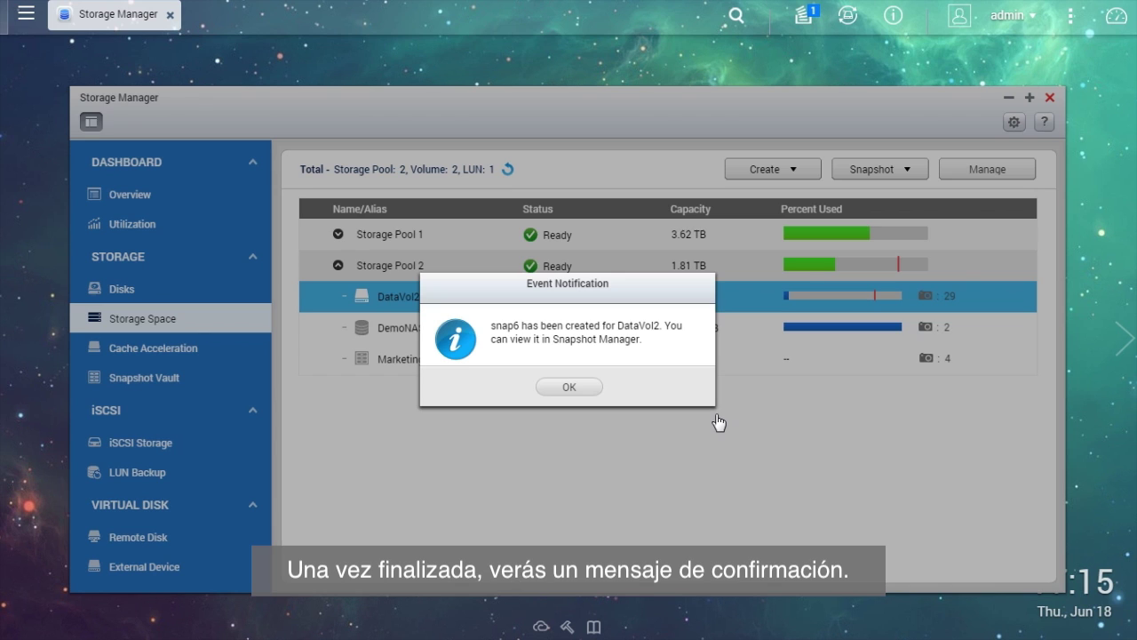
left_click(569, 388)
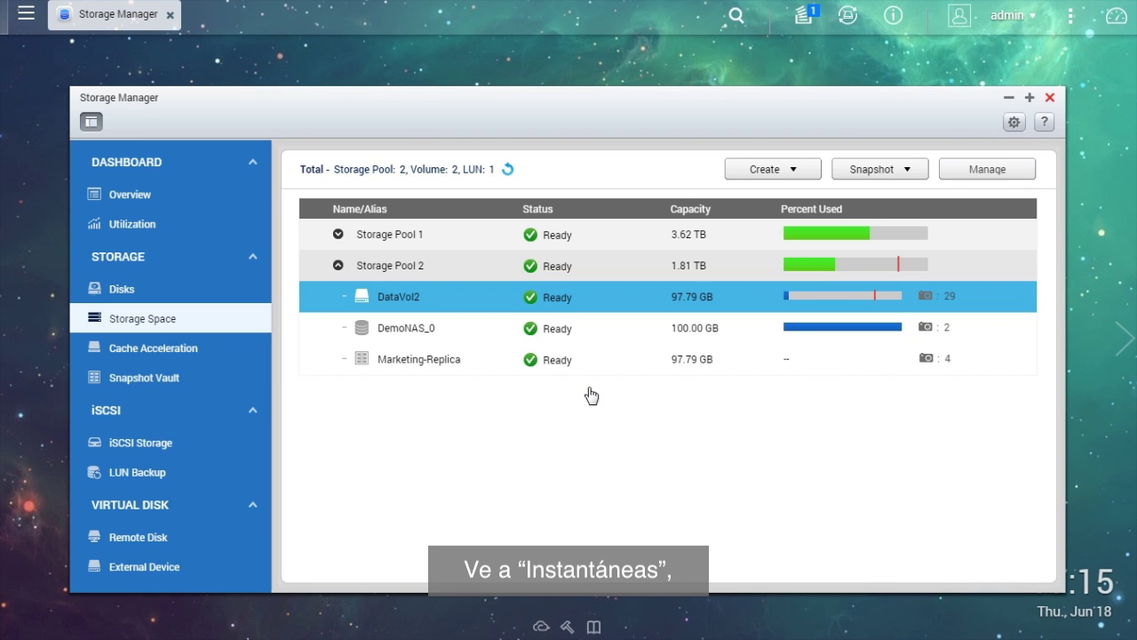
In DataVol2's Snapshot Manager, toggle list views and bring up the Schedule Snapshot dialog.
left_click(910, 169)
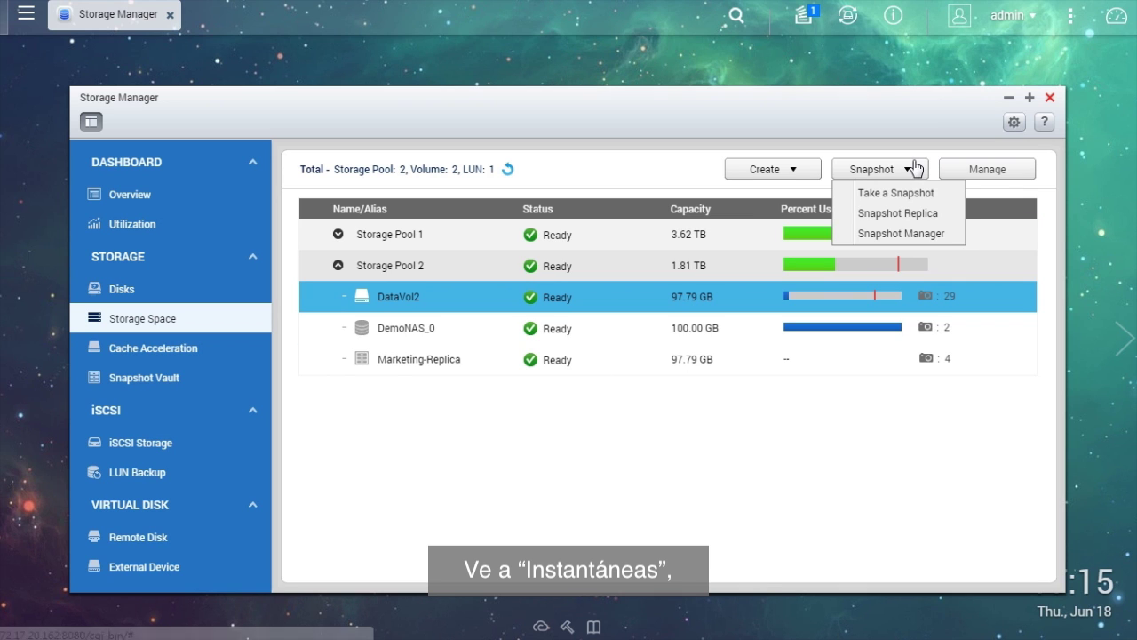
left_click(907, 234)
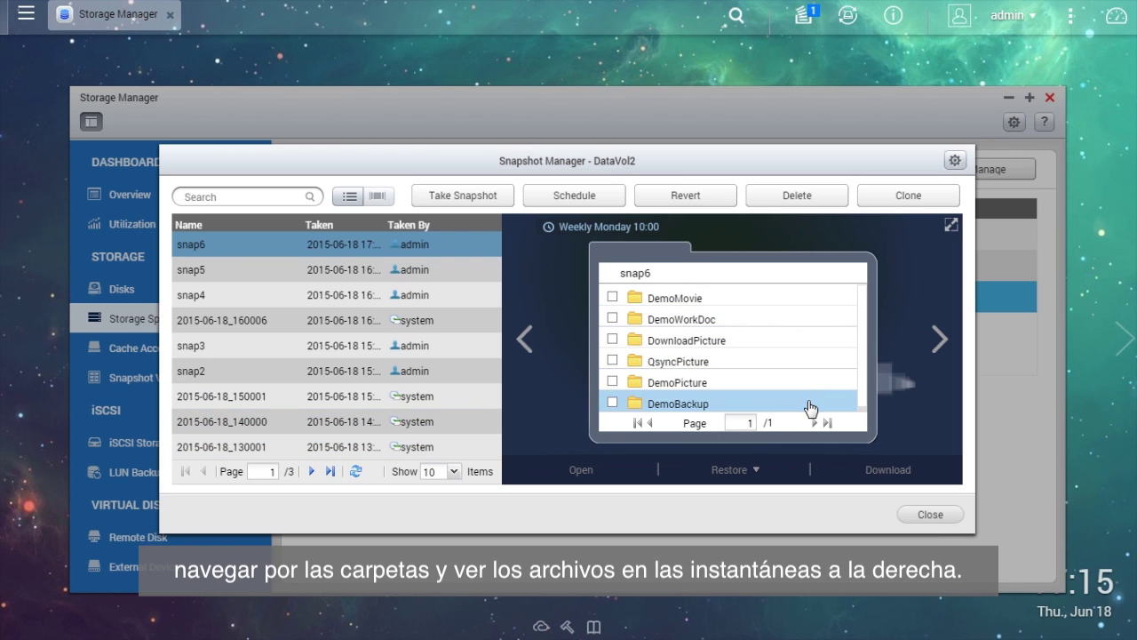
left_click(350, 197)
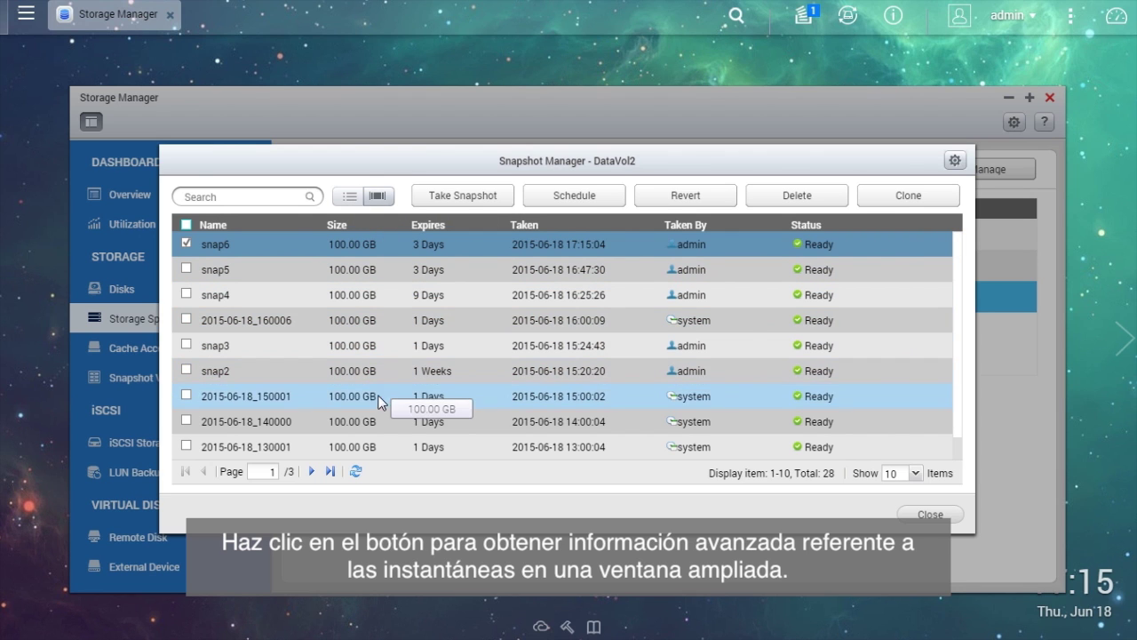
left_click(377, 197)
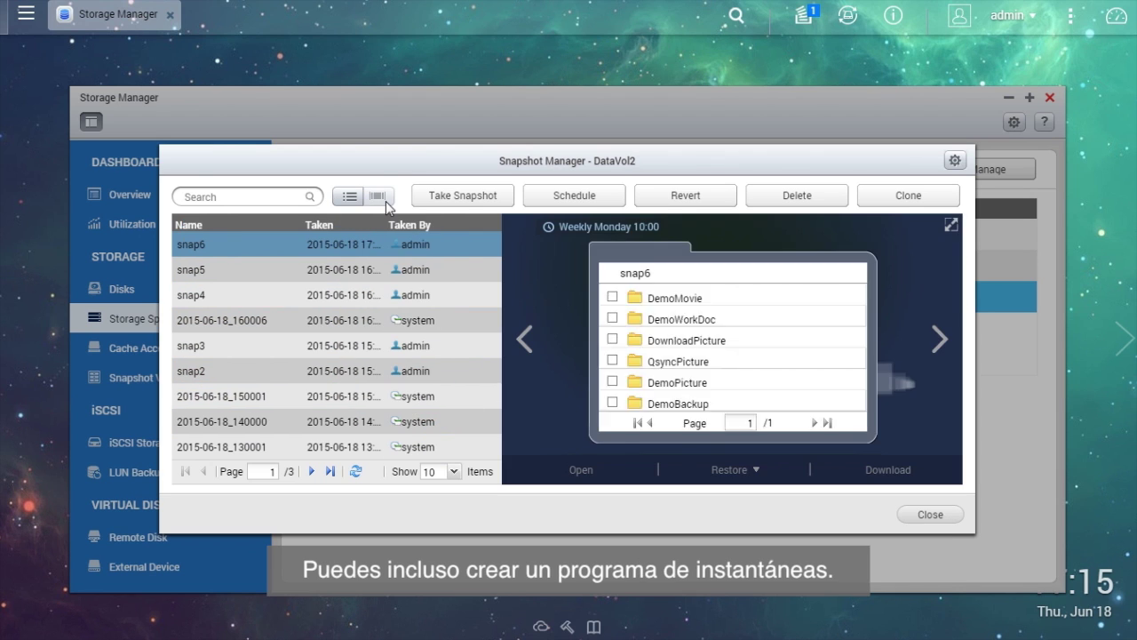
left_click(615, 199)
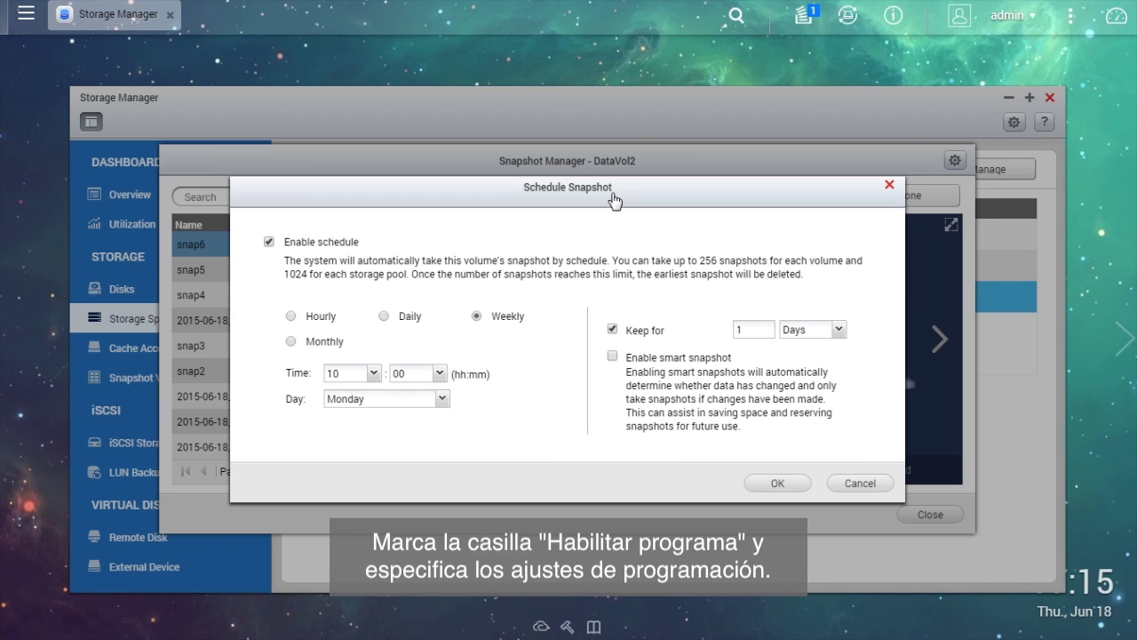
Set DataVol2's snapshot schedule to Hourly with Keep for 2 days, and save it.
left_click(269, 241)
left_click(269, 242)
left_click(321, 316)
left_click(747, 329)
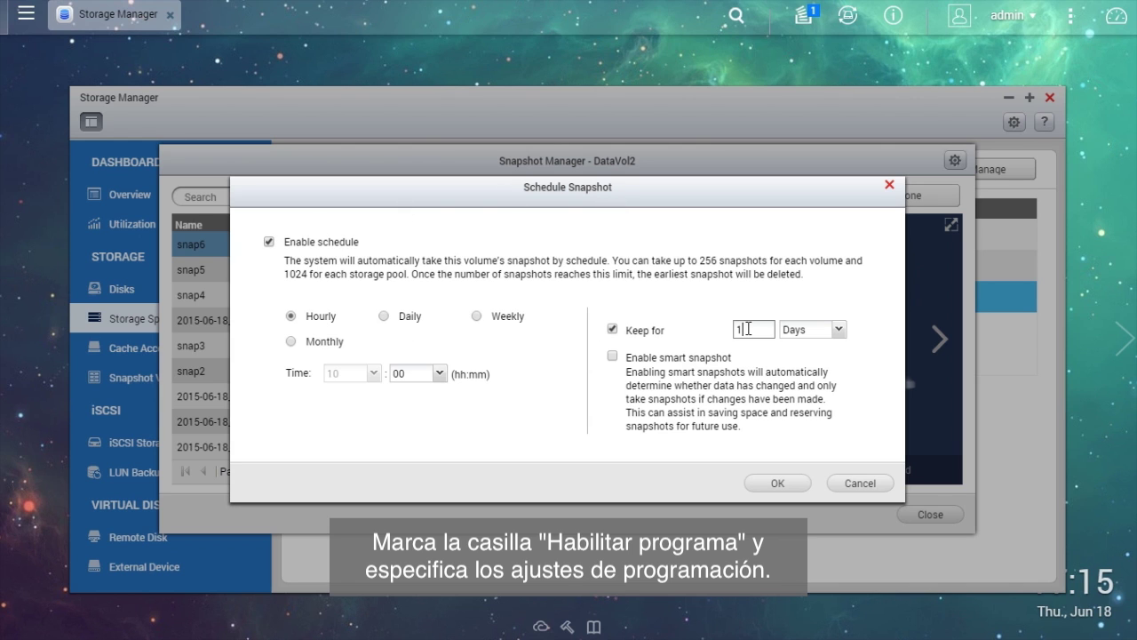
type("2")
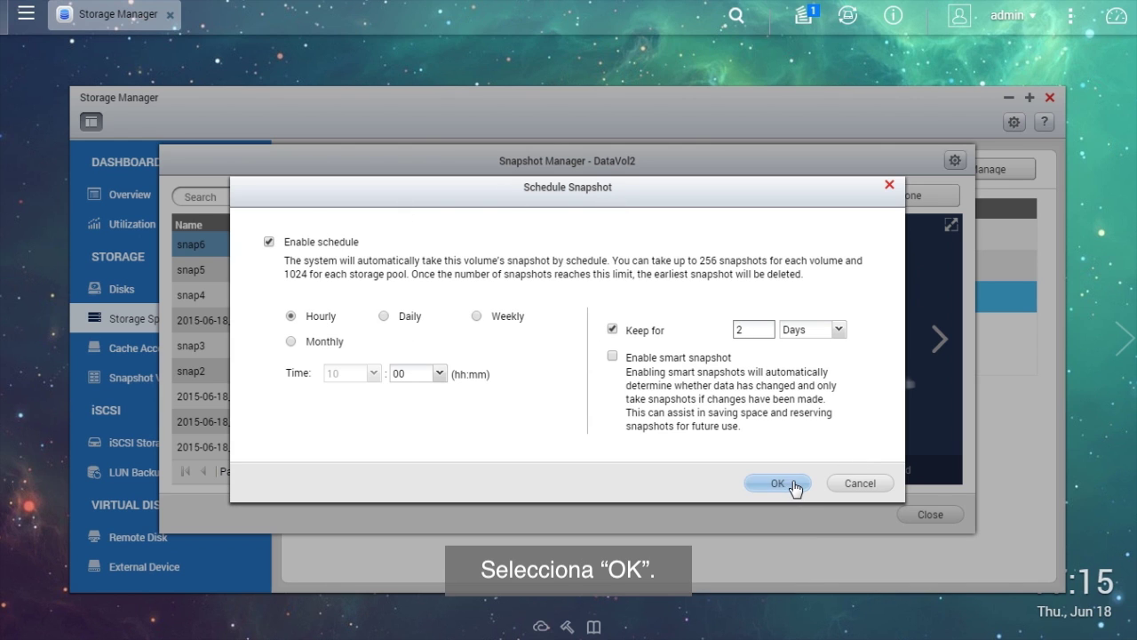
left_click(789, 484)
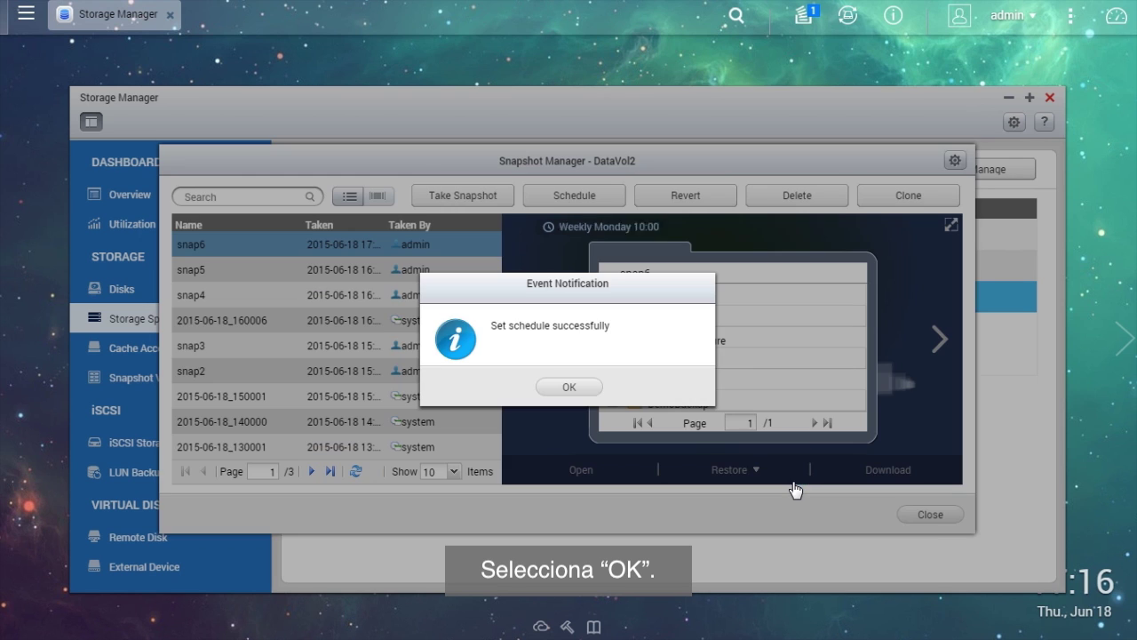
left_click(599, 391)
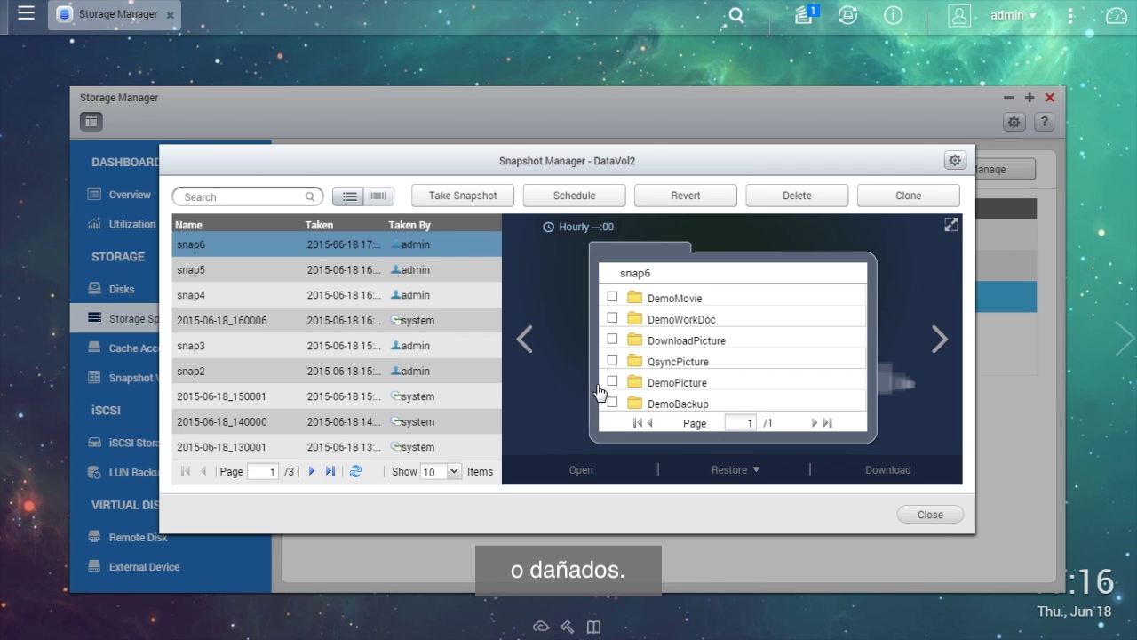
Restore the DemoMovie folder from snap6 to its original location, overwriting current files.
left_click(716, 302)
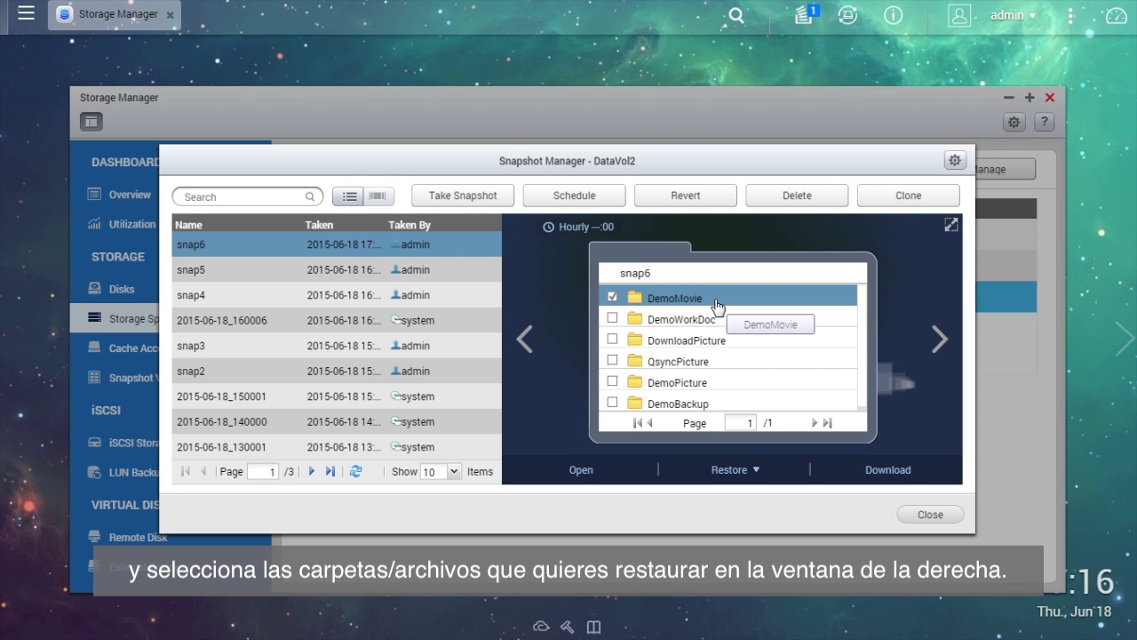
left_click(758, 472)
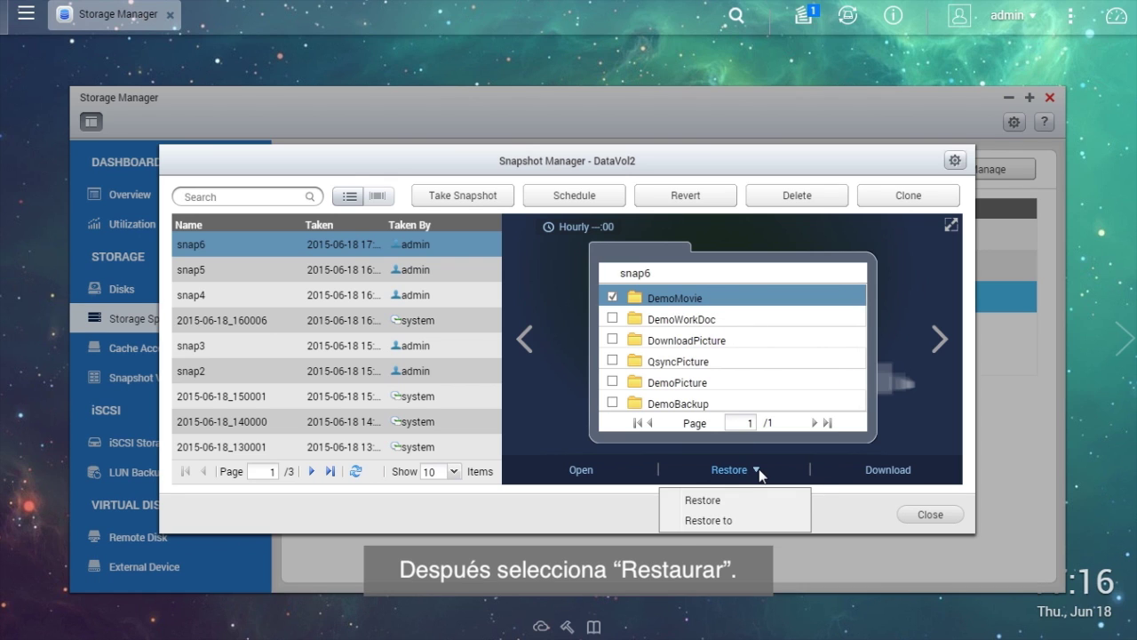
left_click(764, 503)
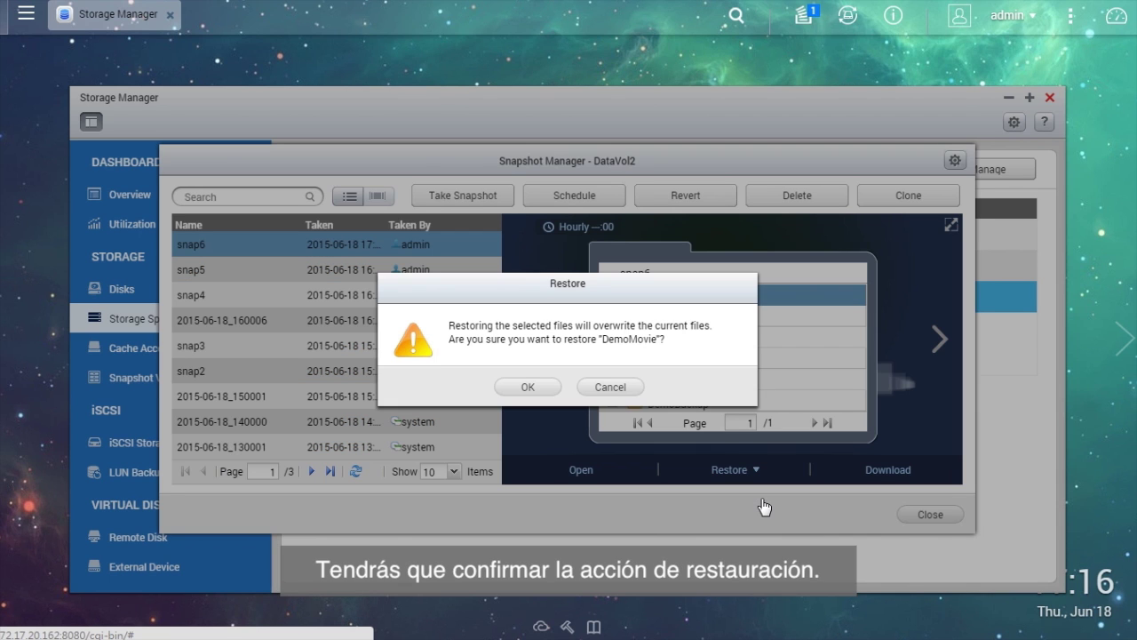
left_click(551, 391)
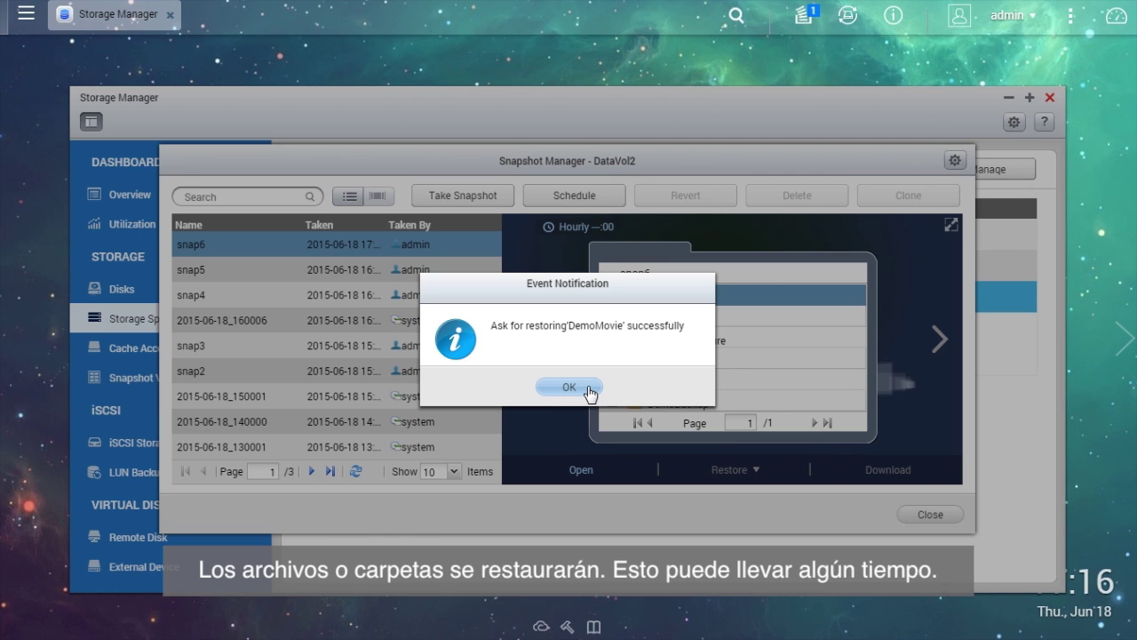
left_click(588, 389)
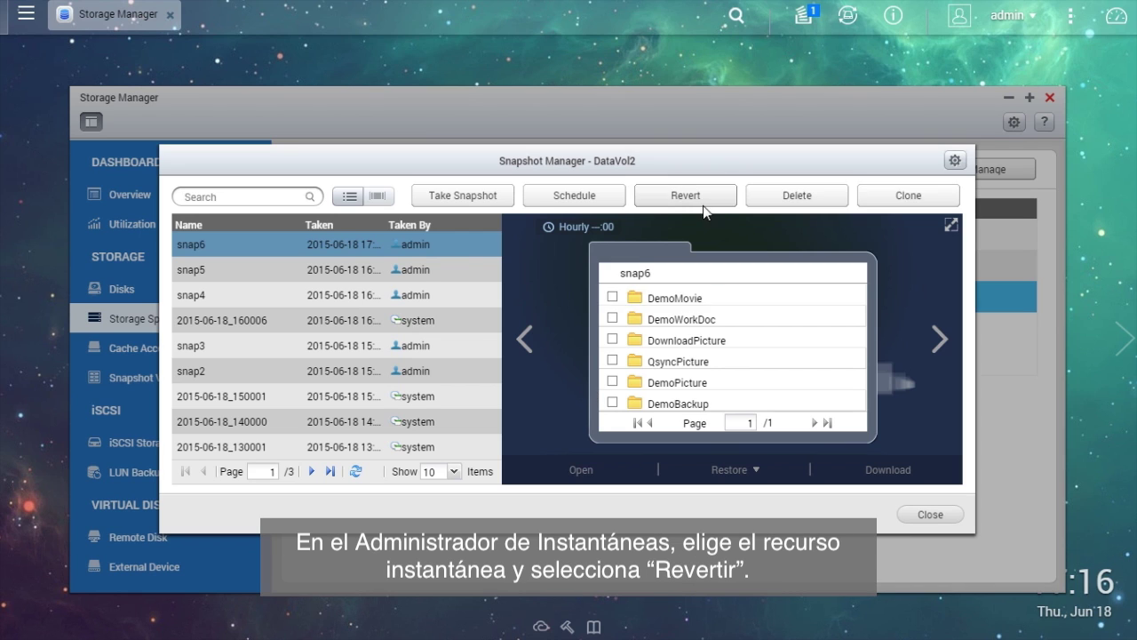
Revert DataVol2 to snap6, confirming that later changes are discarded.
left_click(704, 199)
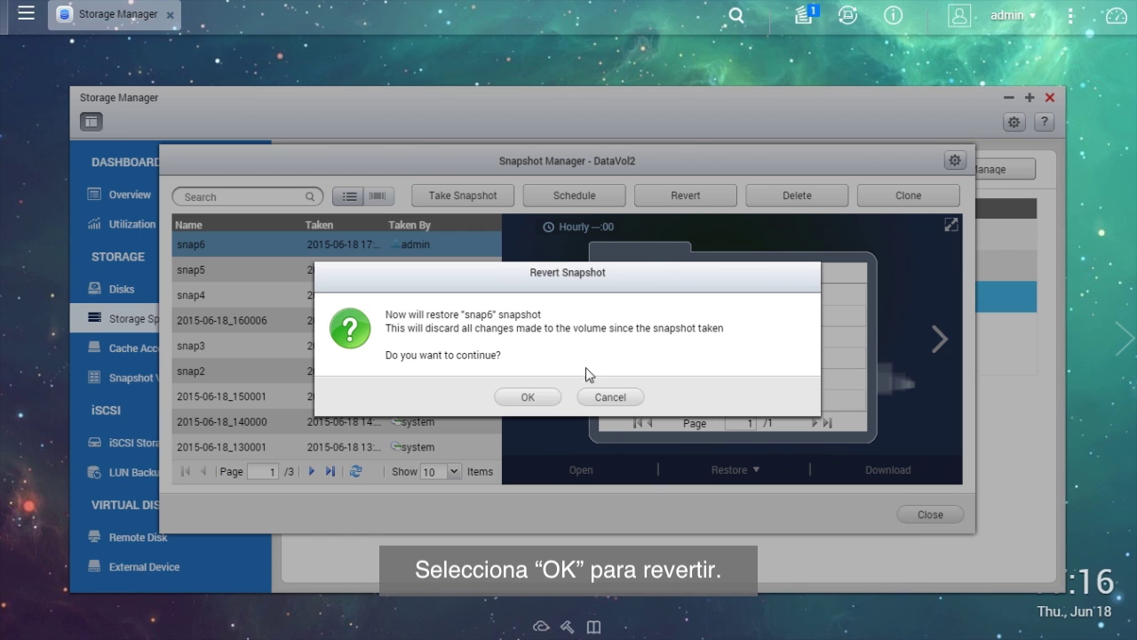
left_click(553, 400)
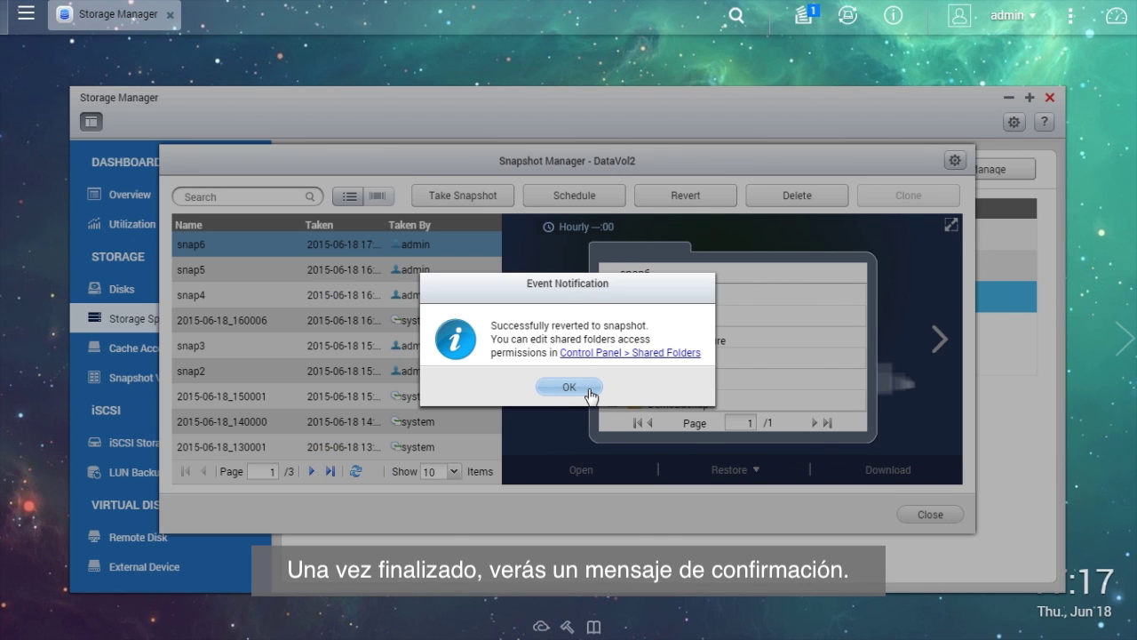
left_click(592, 394)
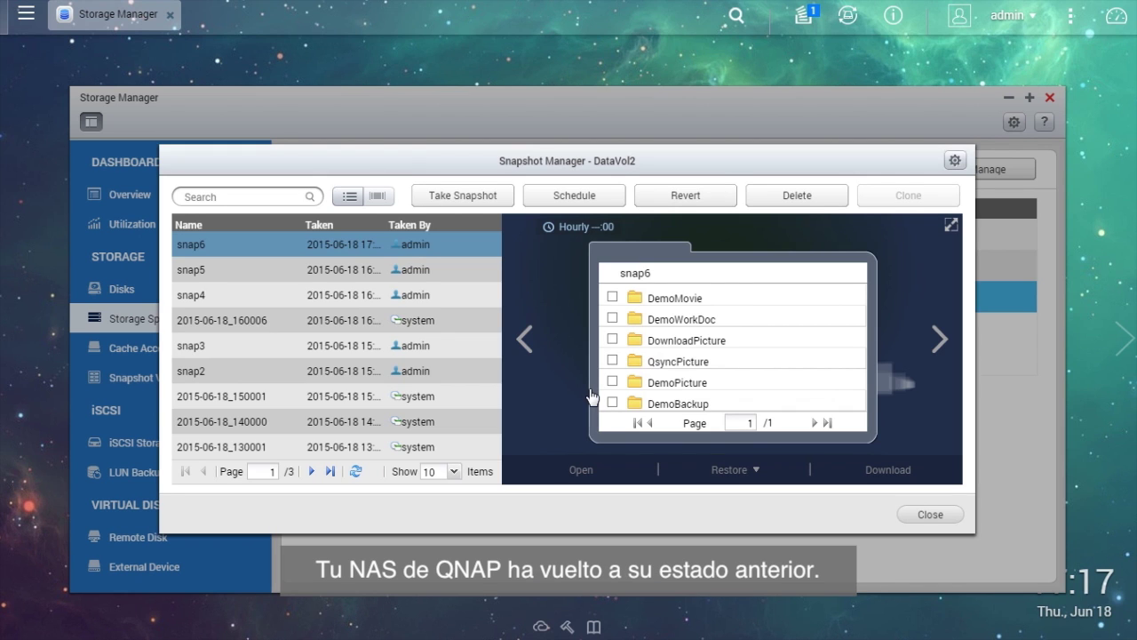
Reopen Storage Manager, select DataVol2 in Storage Pool 2, and choose Snapshot Replica.
left_click(932, 518)
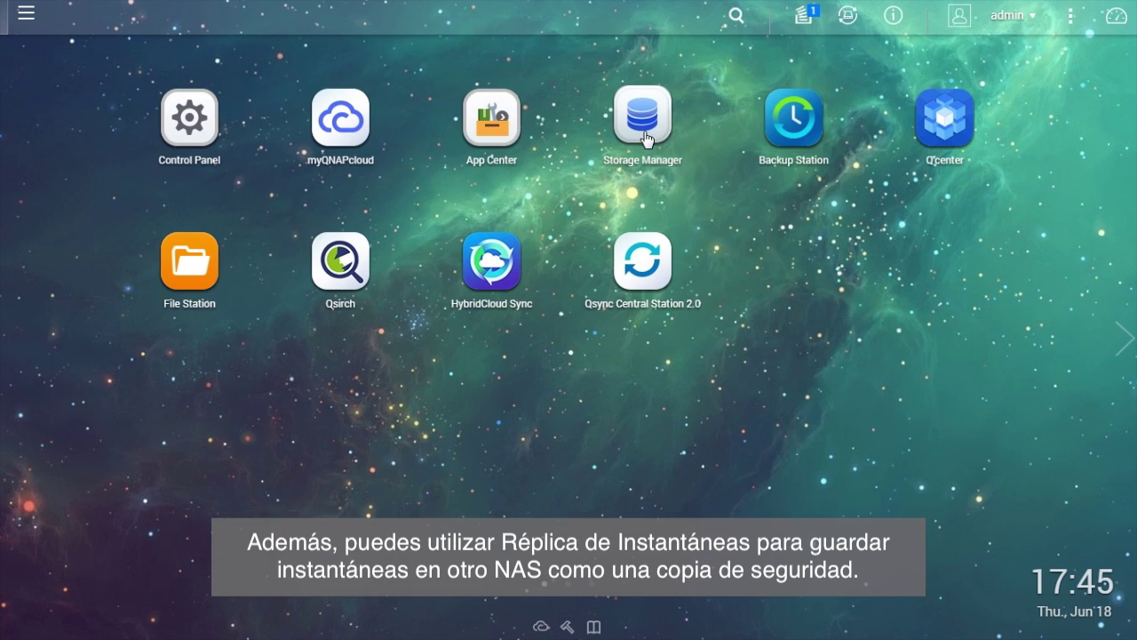
left_click(646, 139)
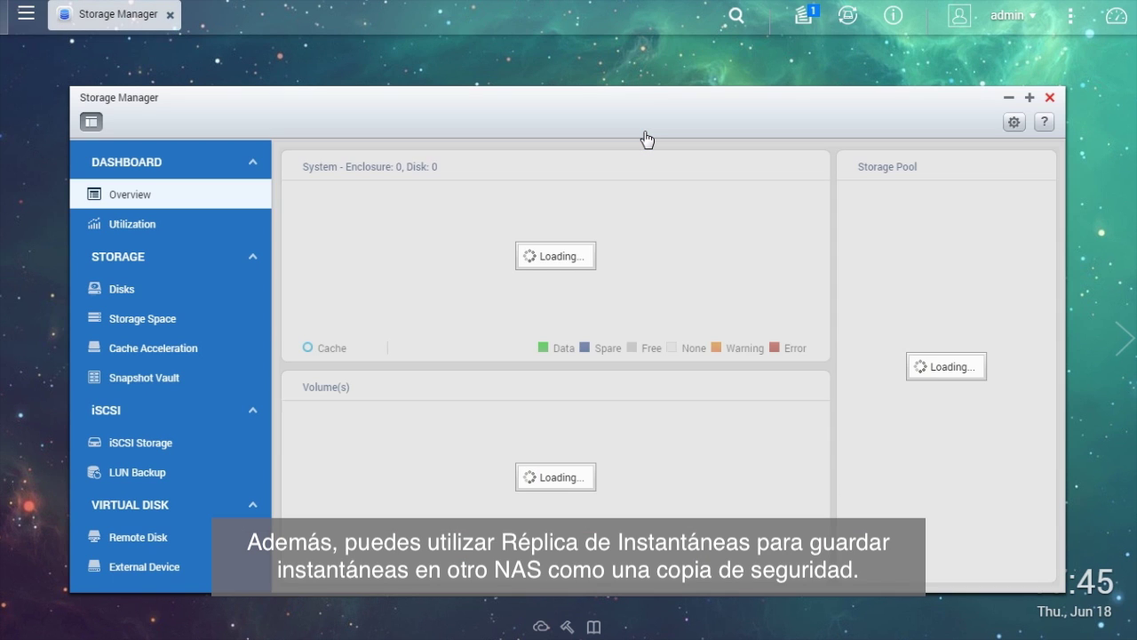
left_click(229, 320)
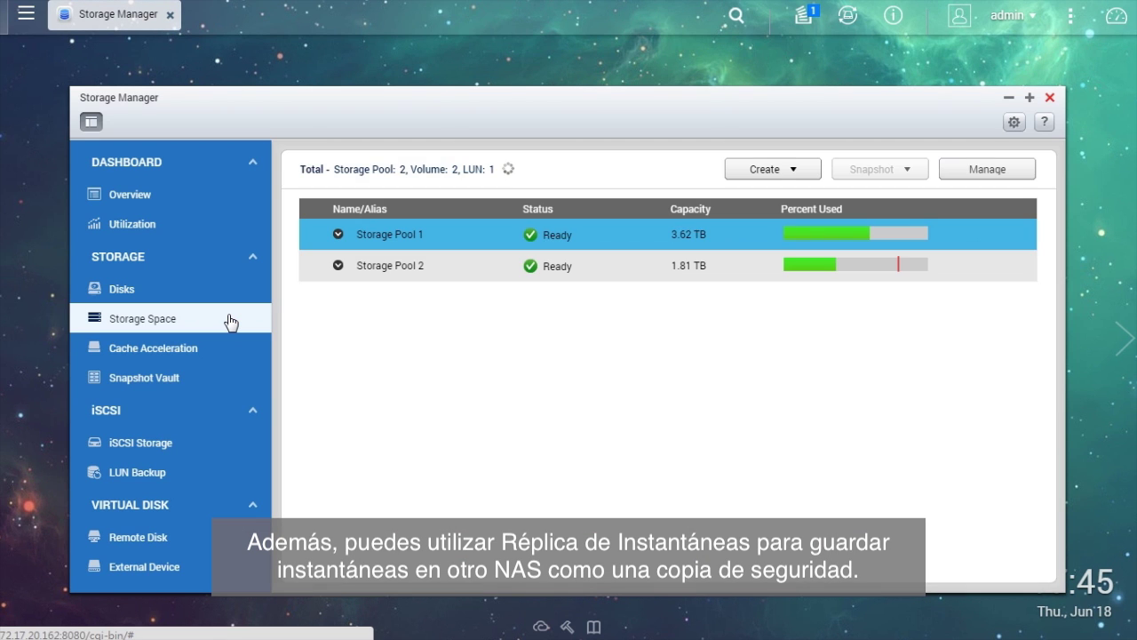
left_click(453, 266)
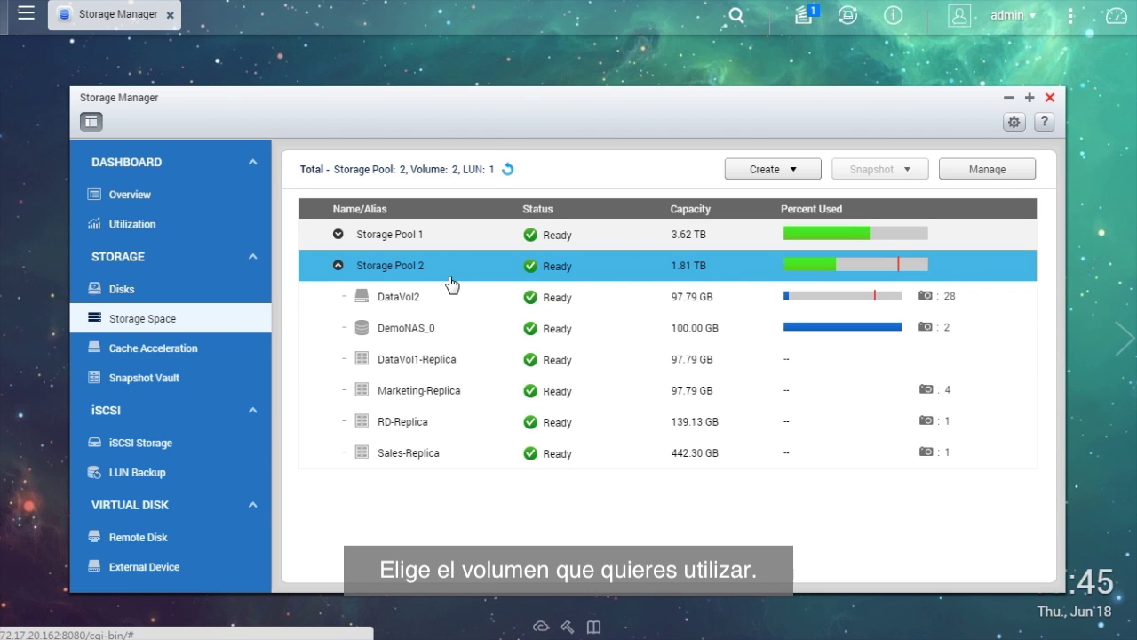
left_click(471, 300)
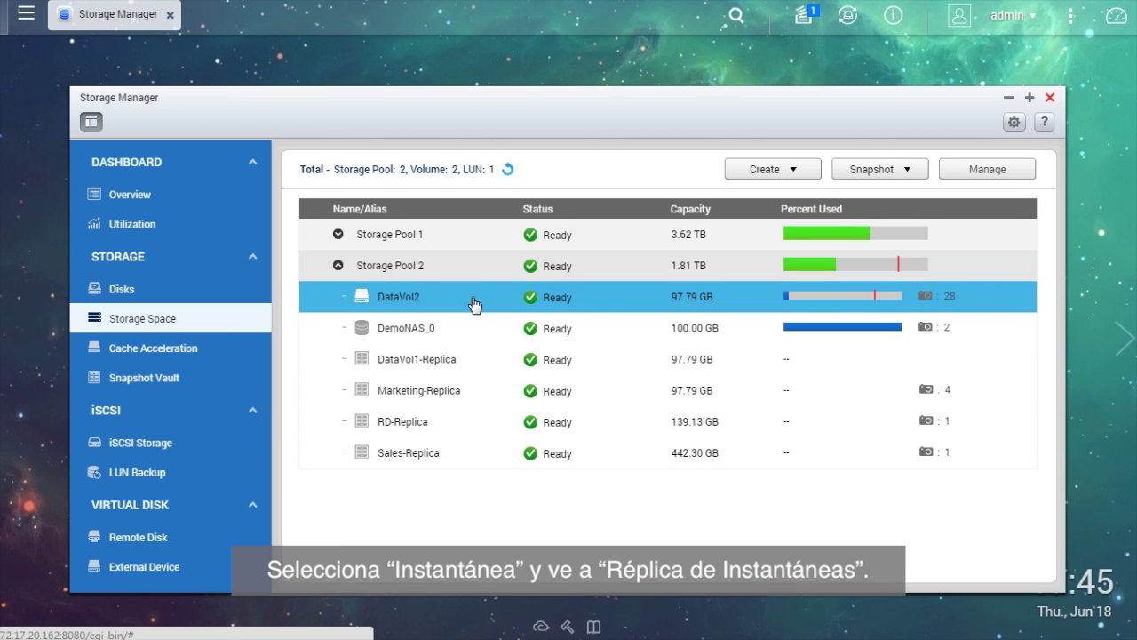
left_click(919, 173)
left_click(940, 212)
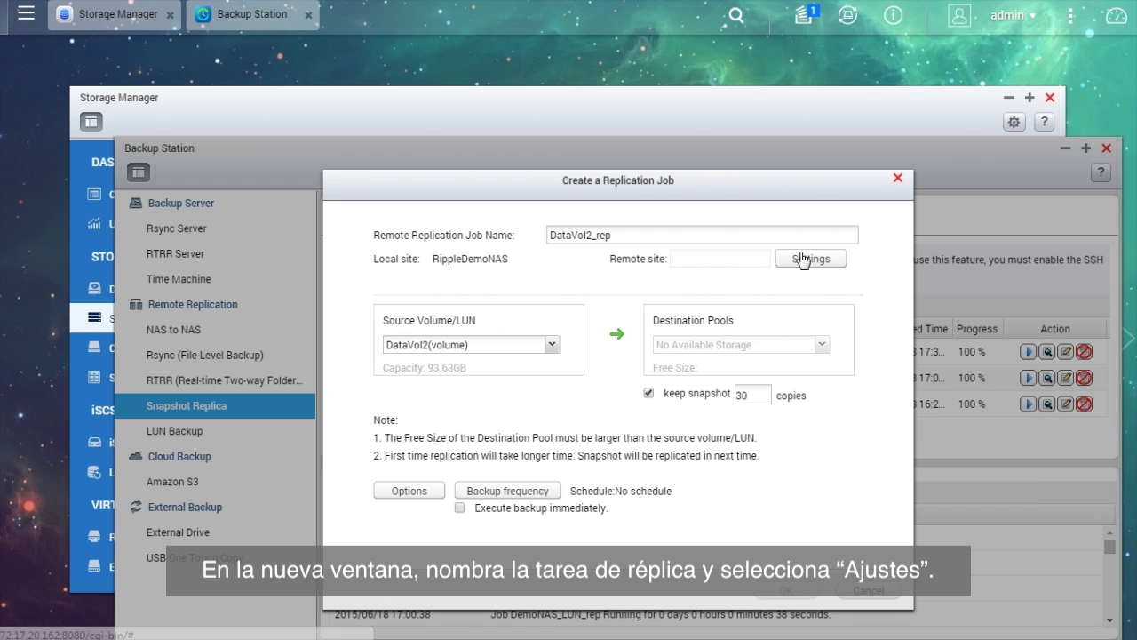
Point the remote site to 172.17.32.95 with the server password, and test the connection successfully.
left_click(686, 235)
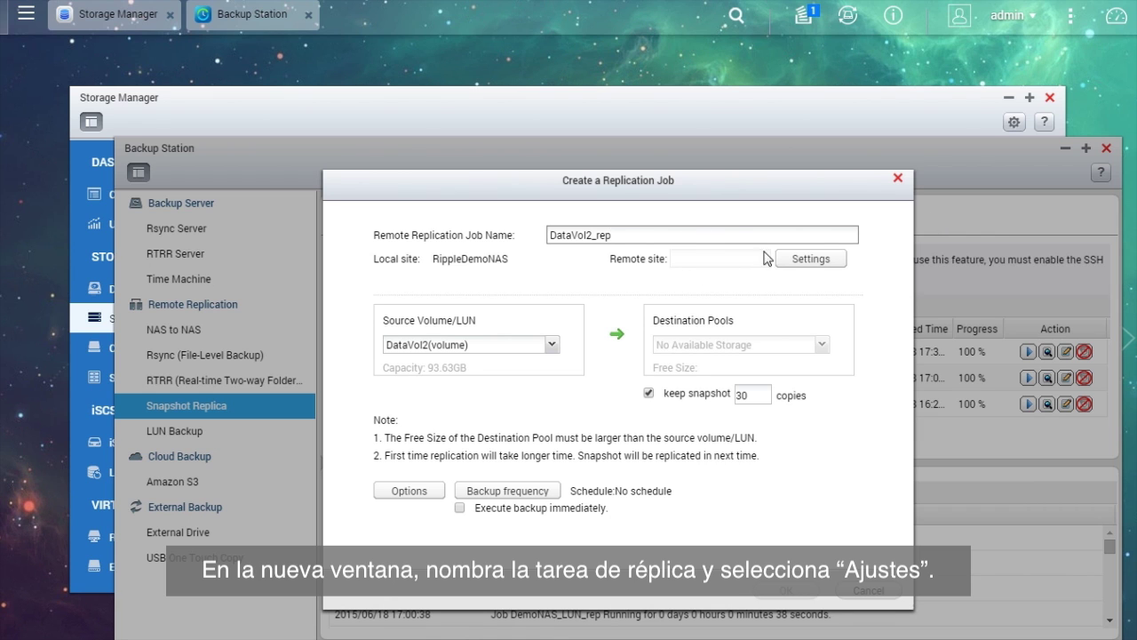
left_click(810, 258)
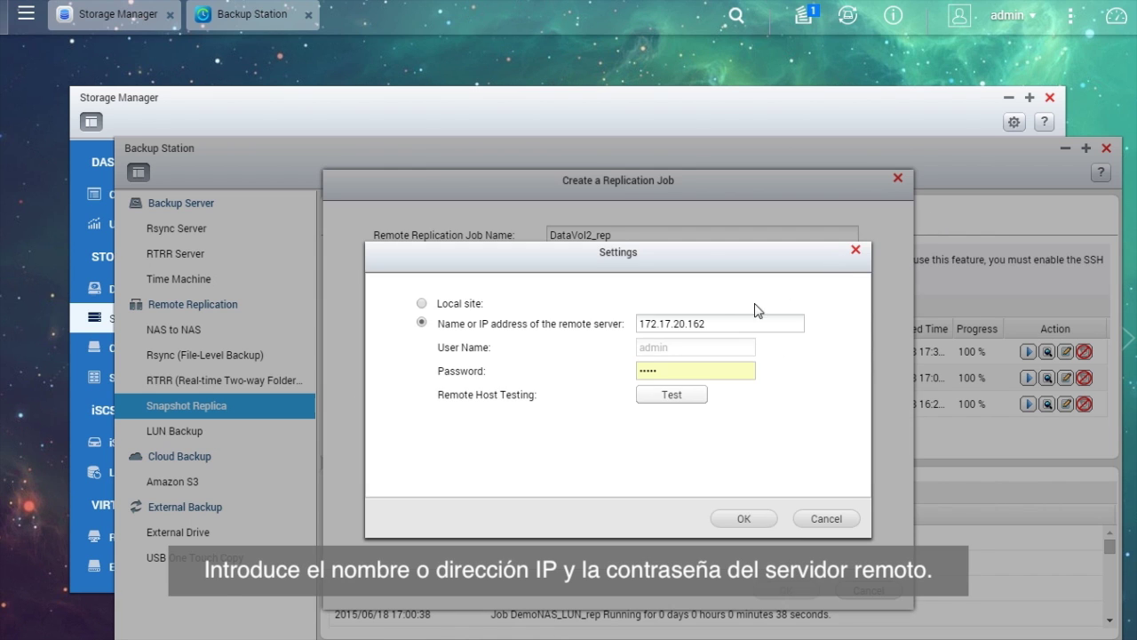
left_click_drag(711, 323, 638, 332)
type("172.17.32.95")
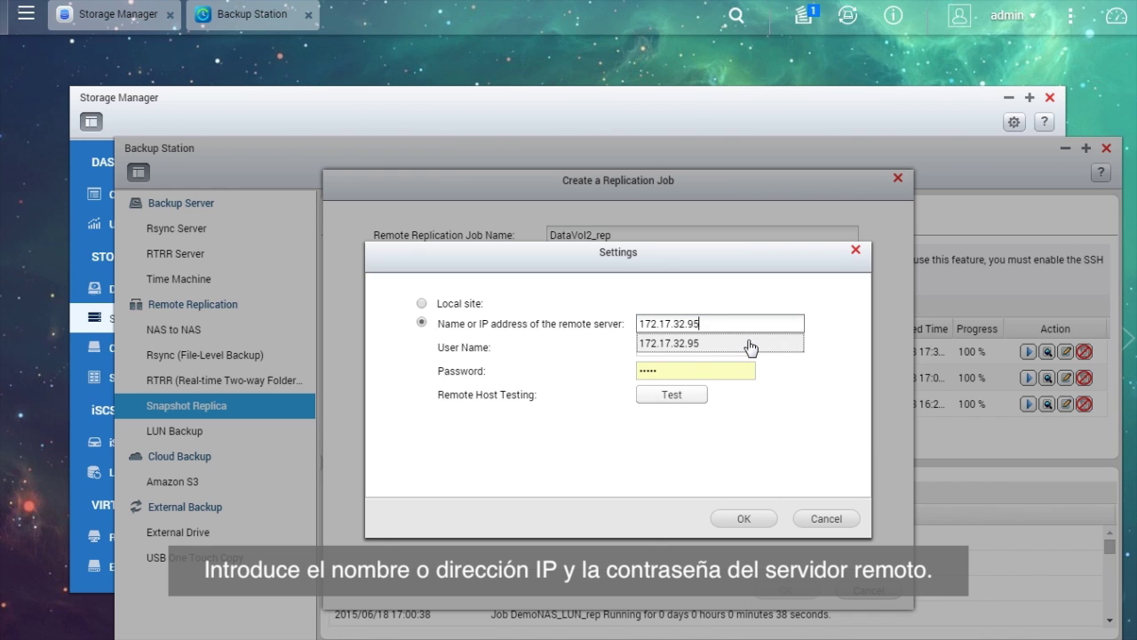
left_click(706, 371)
type("admi")
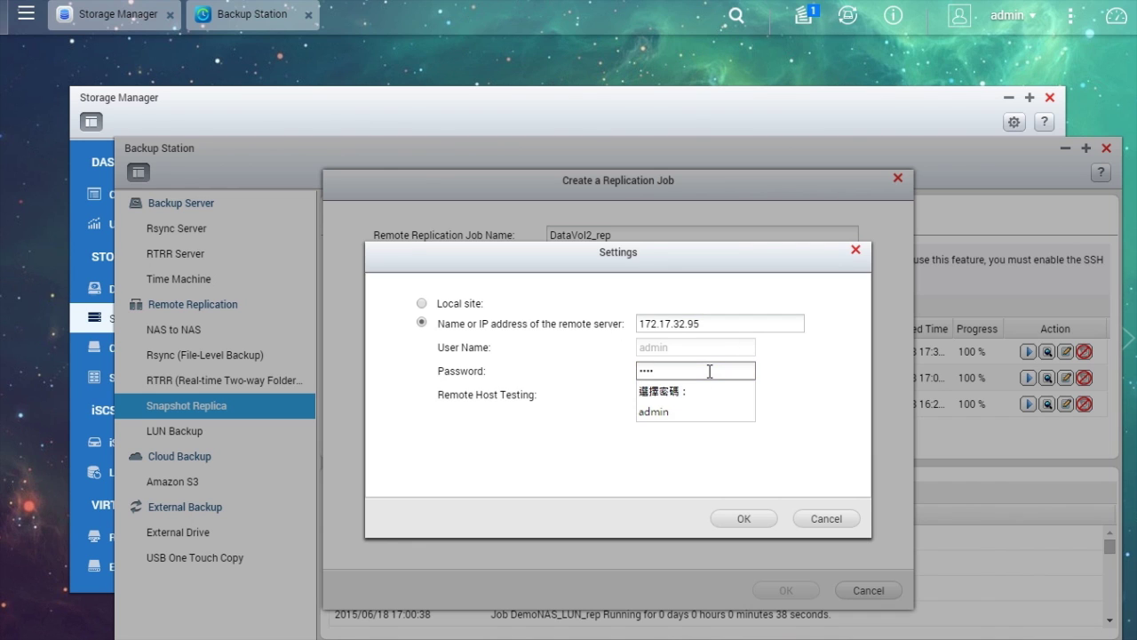
type("n")
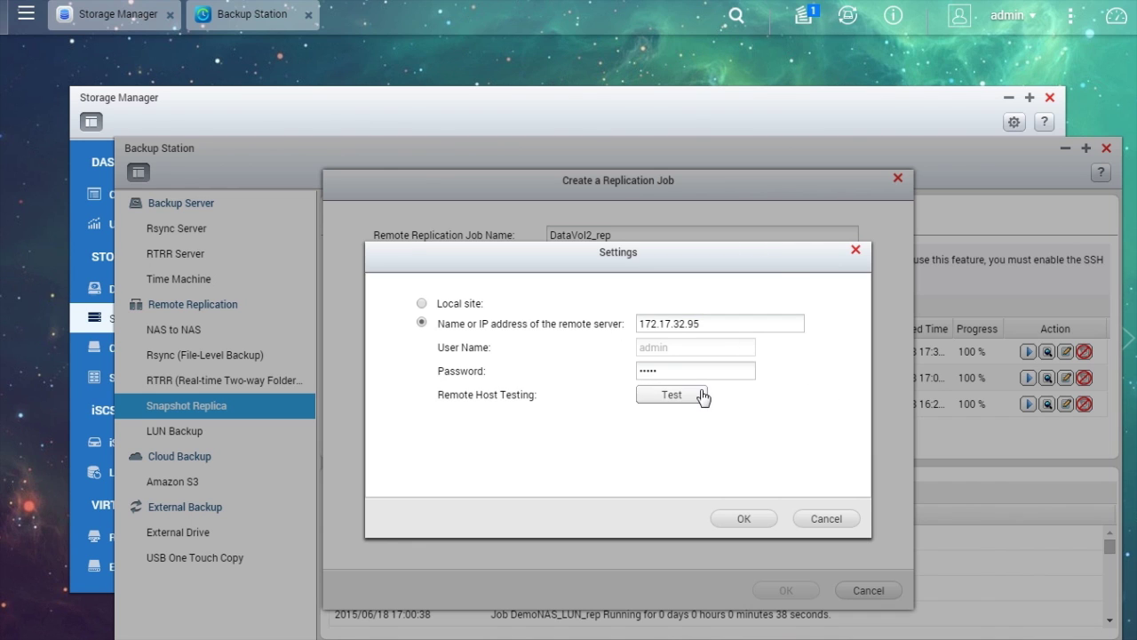
left_click(700, 395)
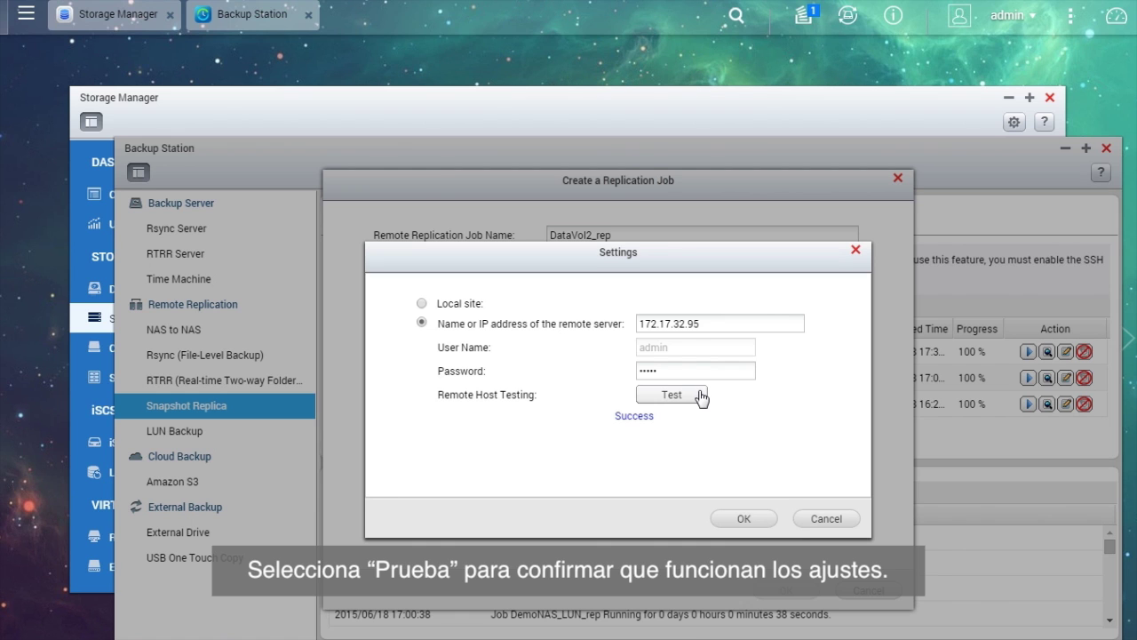
left_click(752, 520)
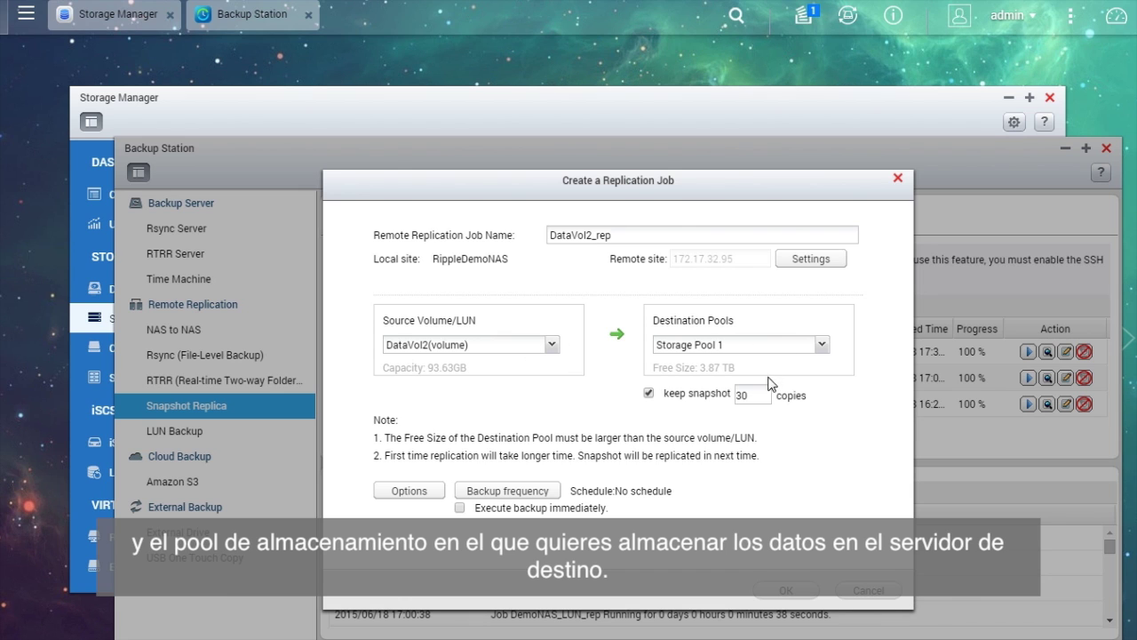
Keep 3 snapshot copies, leave transfer options and schedule unchanged, and create DataVol2_rep.
double_click(739, 395)
type("3")
left_click(442, 496)
left_click(728, 522)
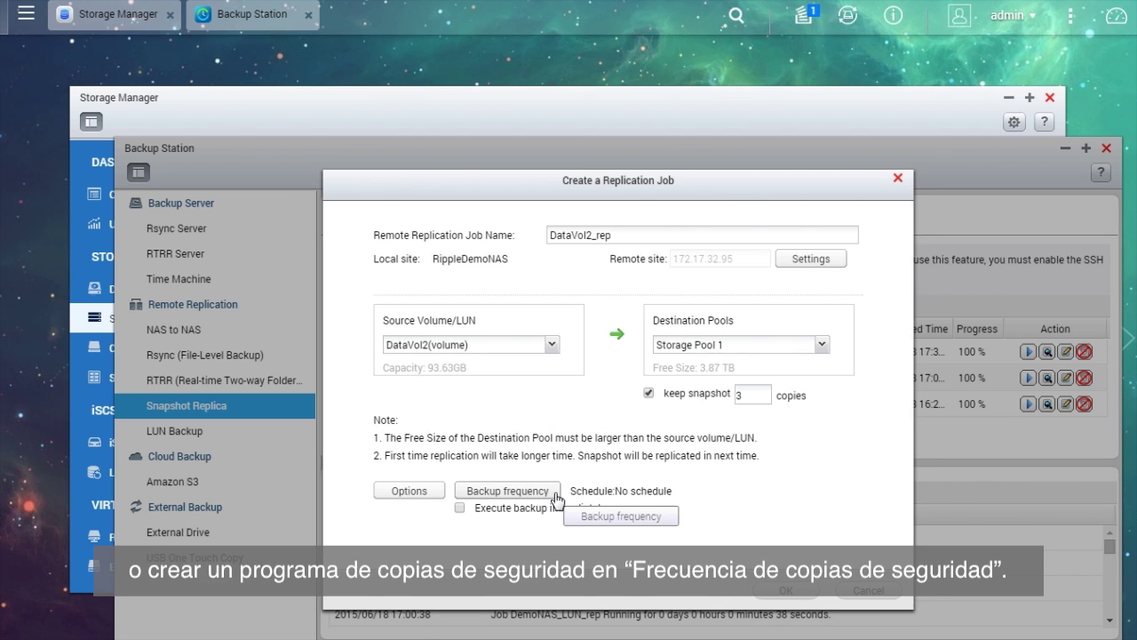
left_click(553, 494)
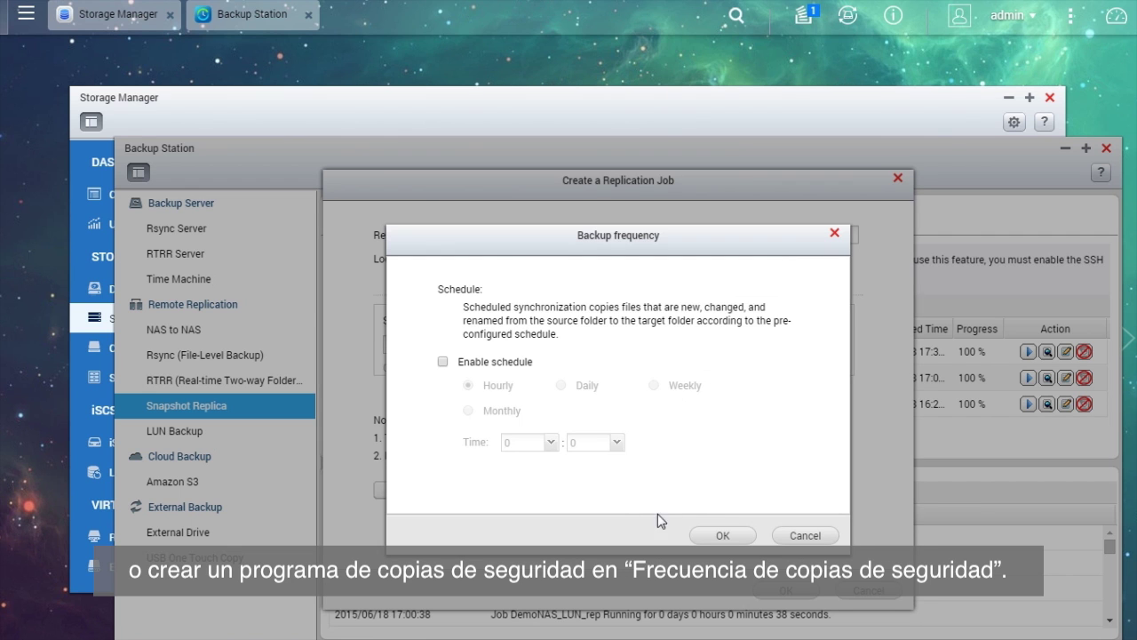
left_click(738, 534)
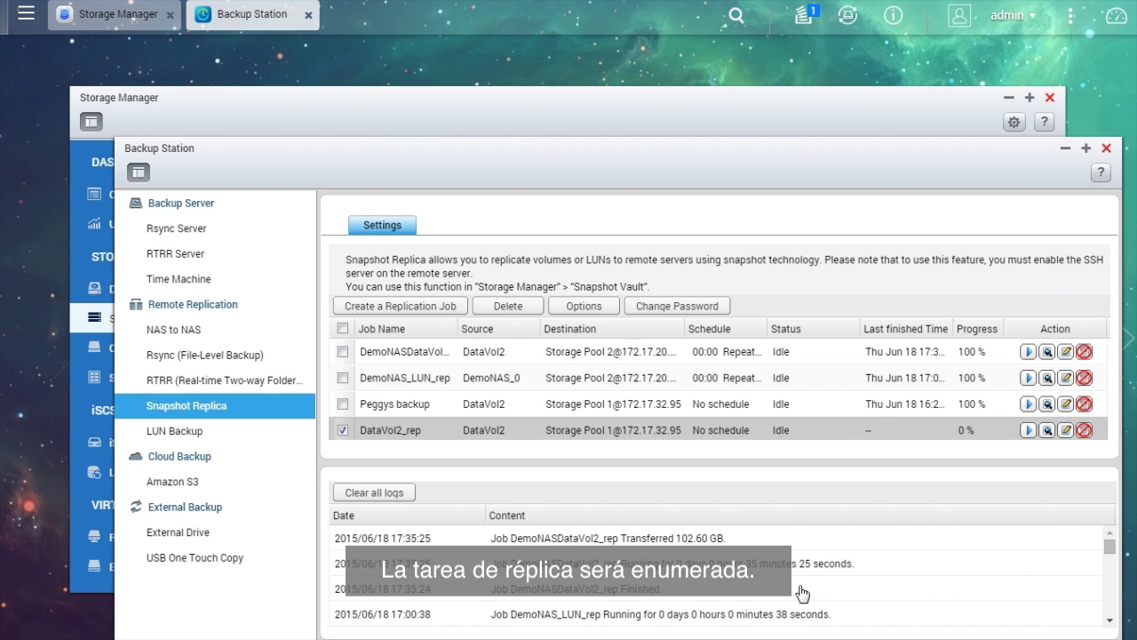
Start the DataVol2_rep job immediately and close Backup Station.
left_click(1028, 430)
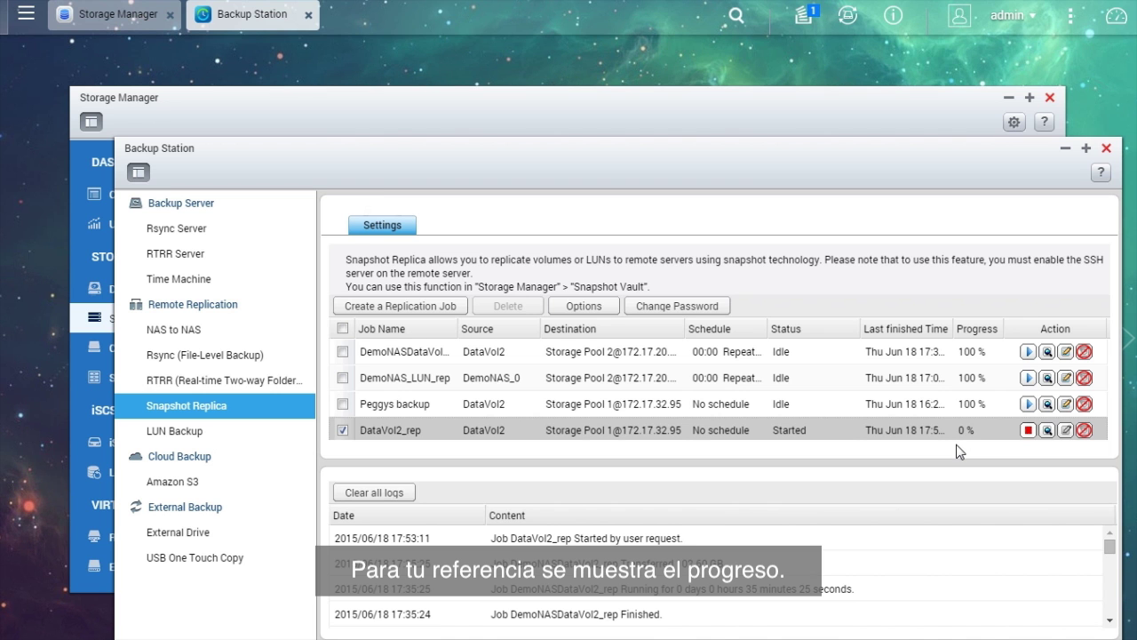
left_click(1106, 147)
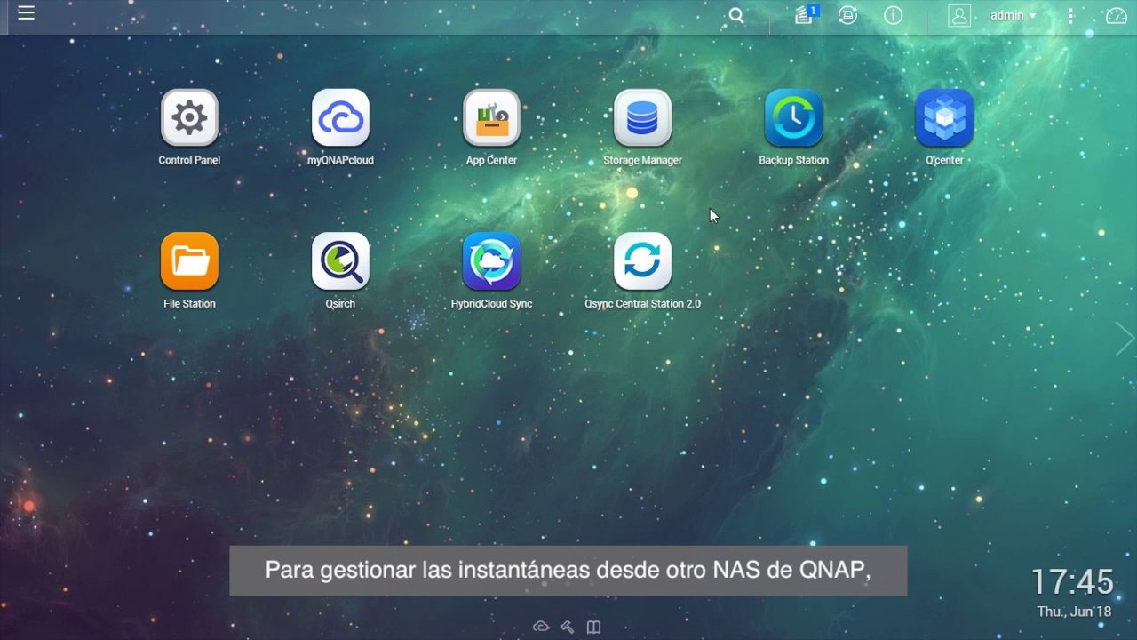
left_click(651, 142)
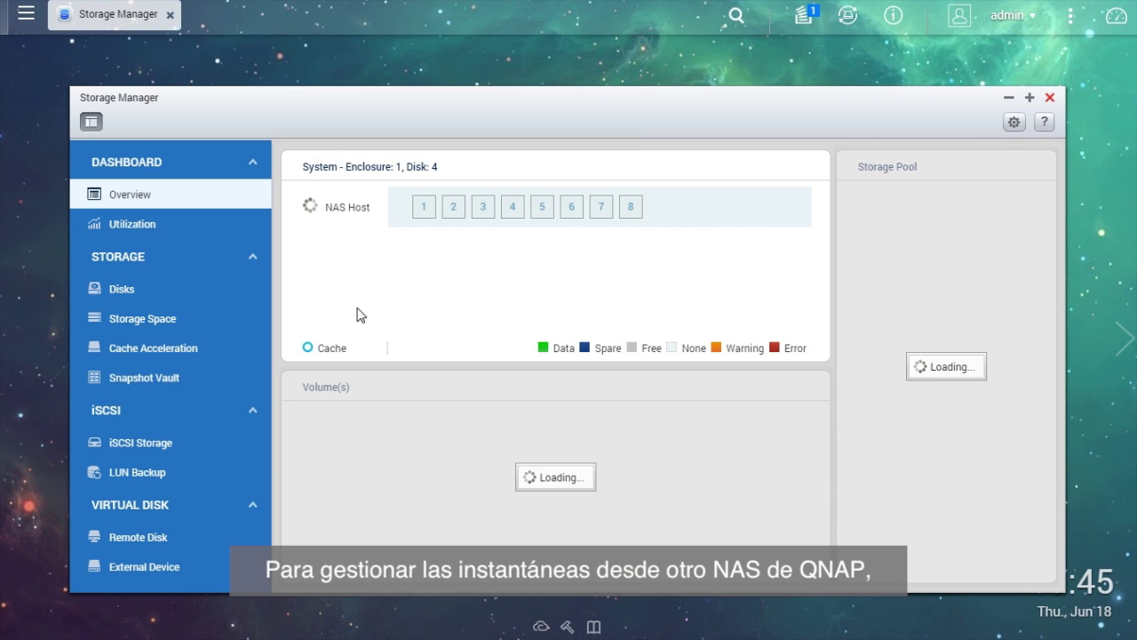
left_click(227, 386)
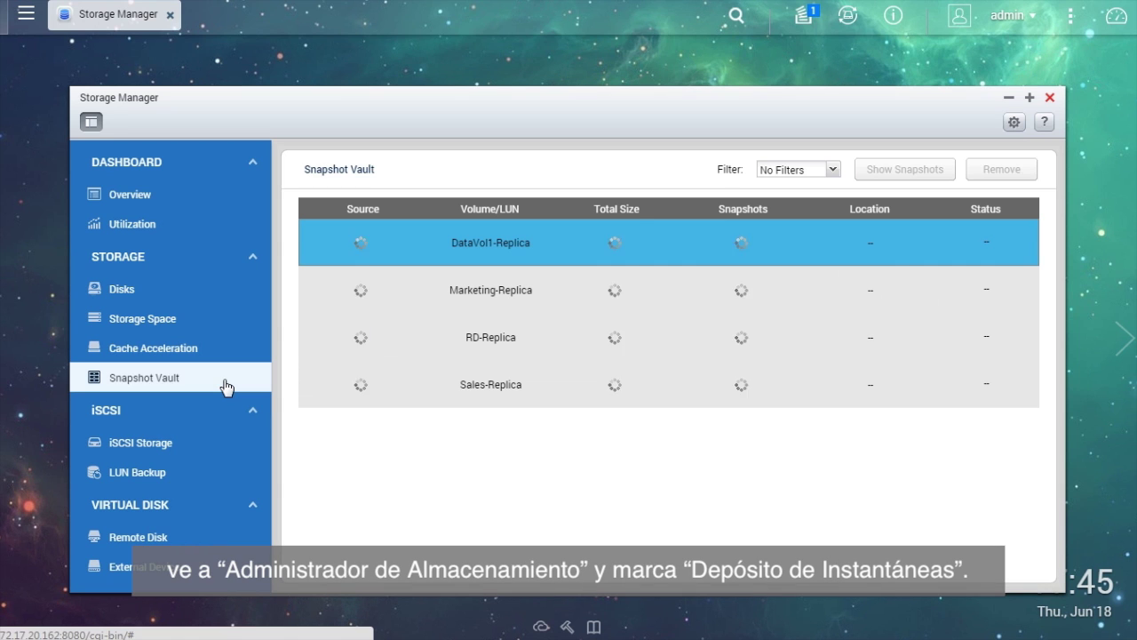
left_click(525, 384)
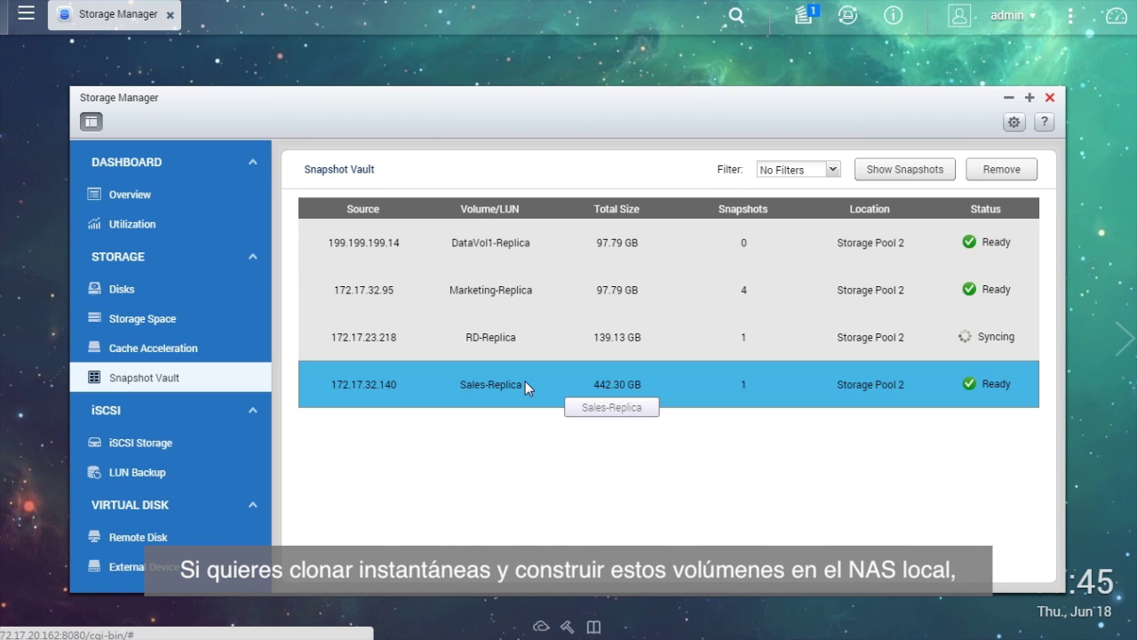
left_click(946, 173)
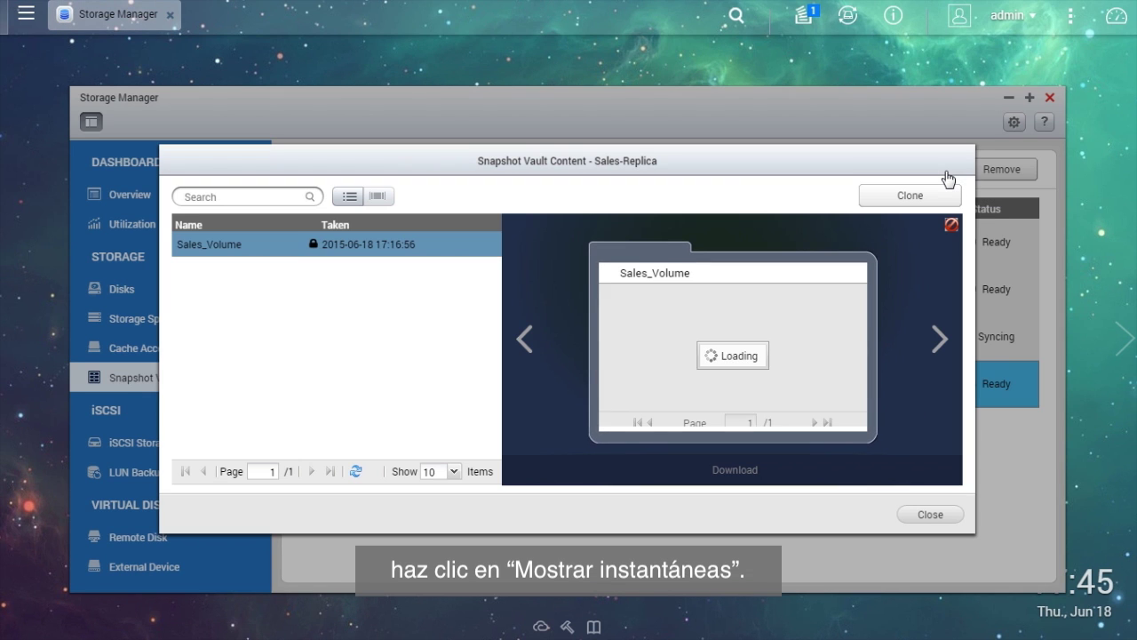
Clone the Sales_Volume snapshot into a new volume with alias Sales_Volume_c1.
left_click(715, 299)
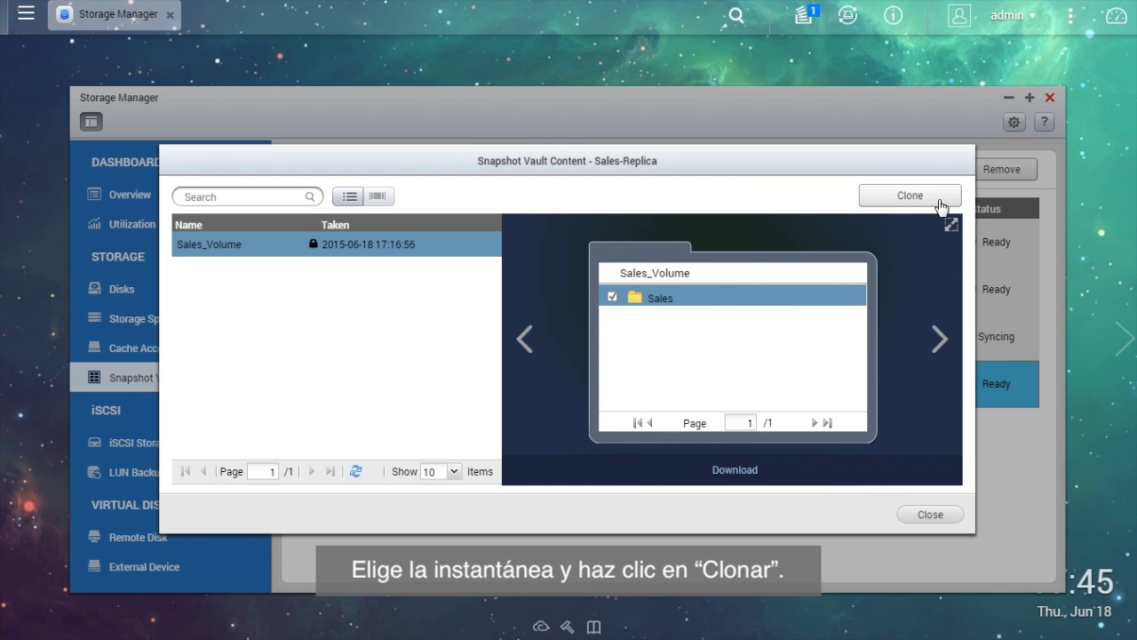
left_click(939, 202)
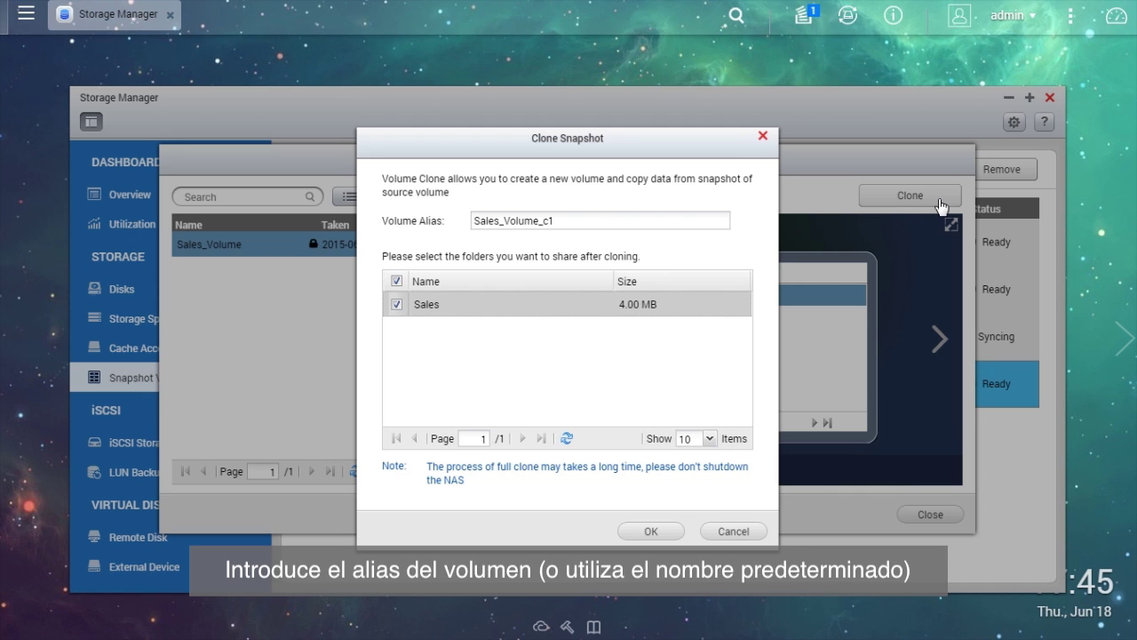
left_click(630, 217)
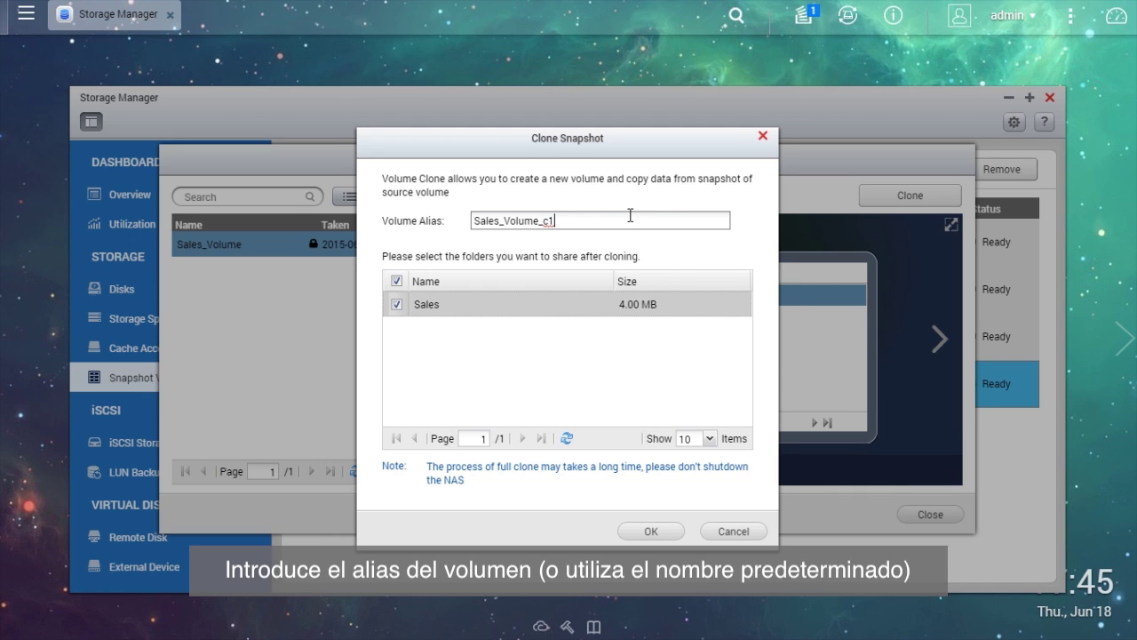
left_click(675, 533)
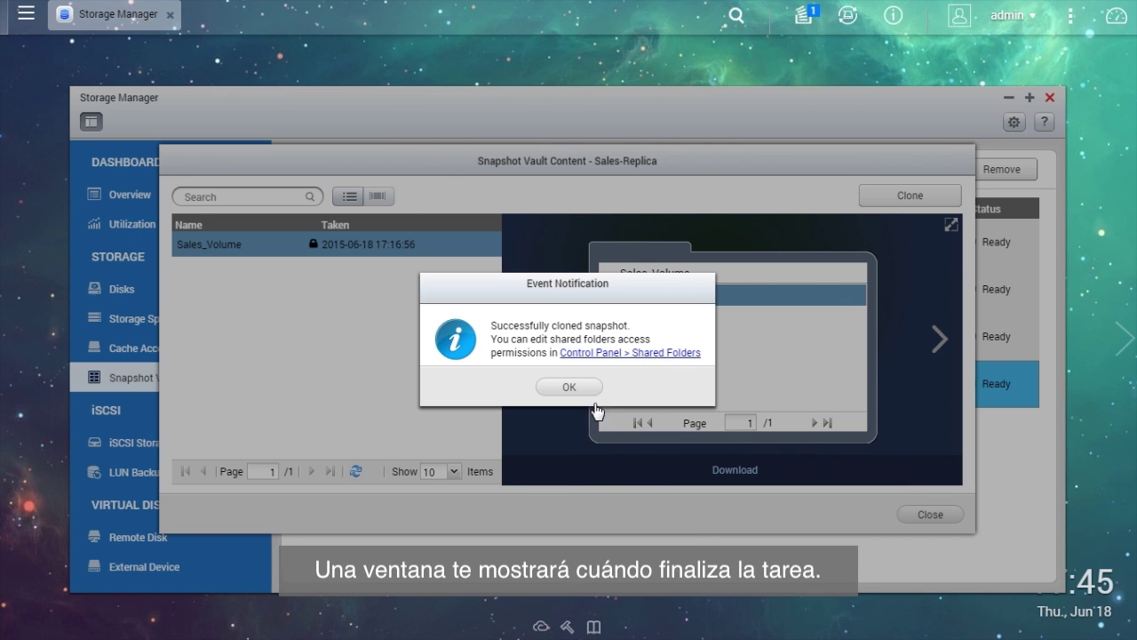
left_click(593, 395)
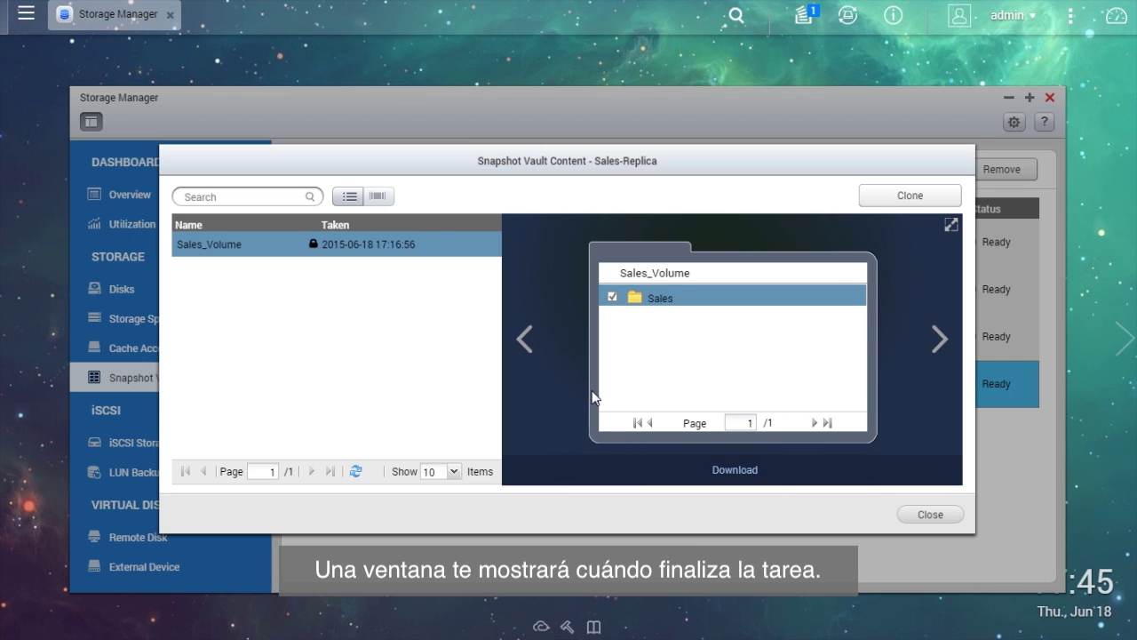
Expand Storage Pool 2 in Storage Space to show the new 442.30 GB Sales_Volume_c1 volume.
left_click(953, 517)
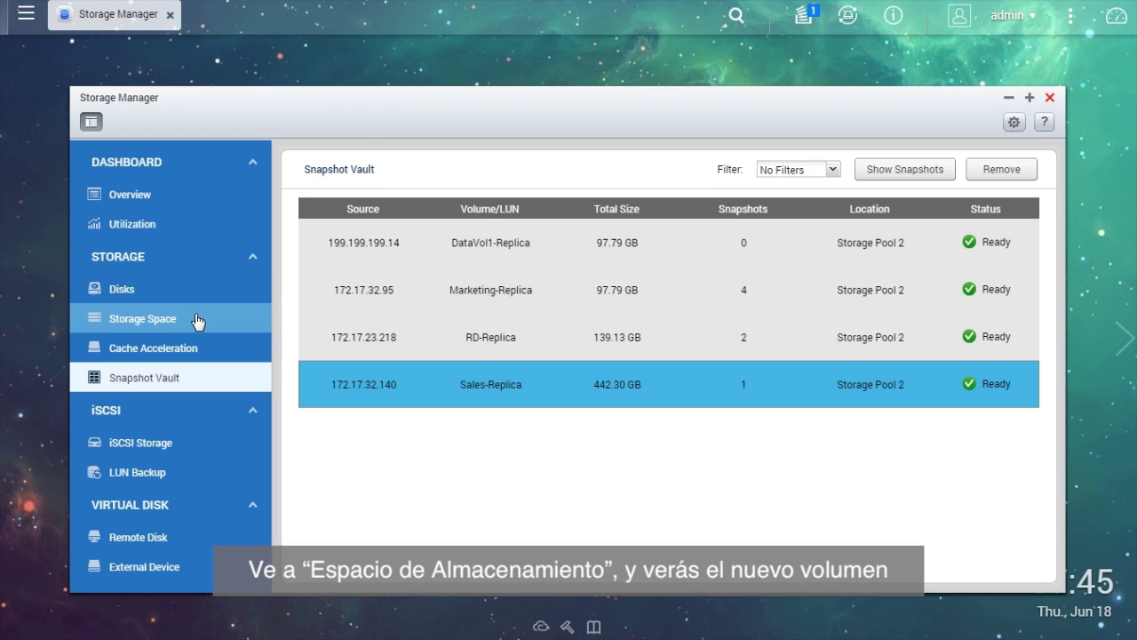
left_click(197, 319)
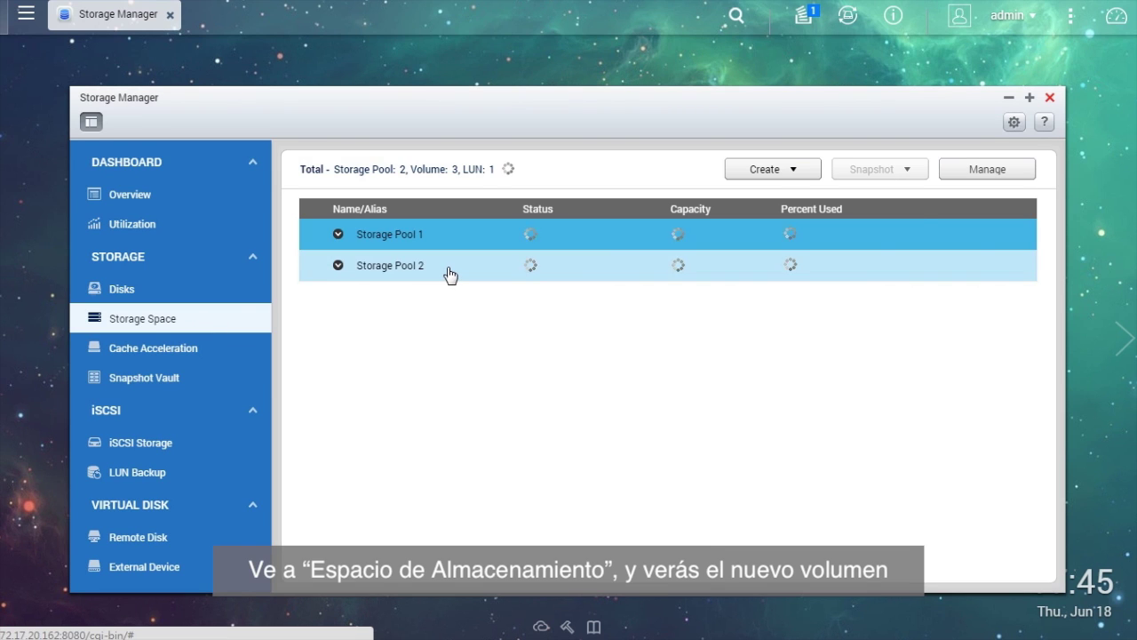
left_click(448, 274)
left_click(448, 275)
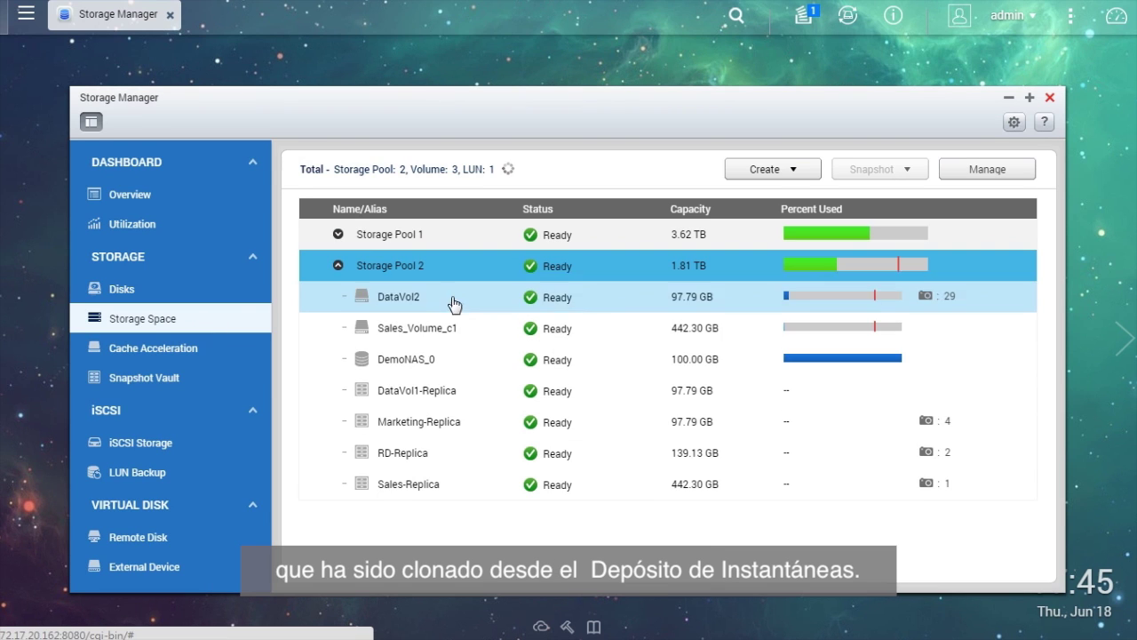